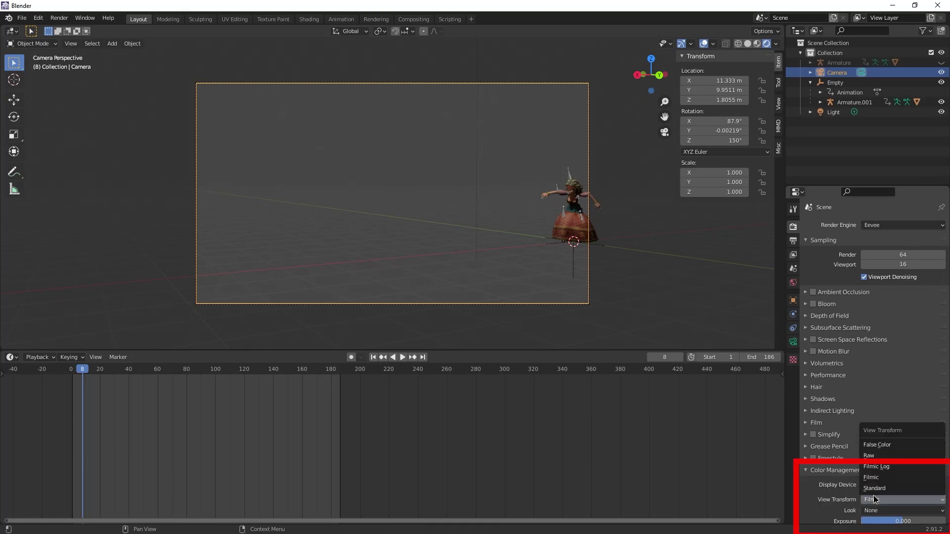
# Step: Switch the view transform to Standard and raise the world colour's green to 1.000
pyautogui.click(884, 489)
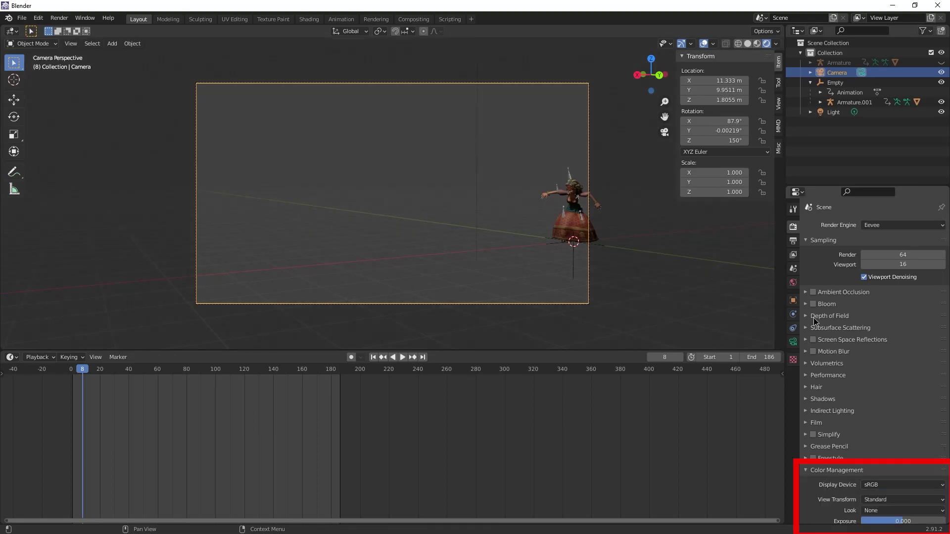
pyautogui.click(793, 283)
pyautogui.click(906, 291)
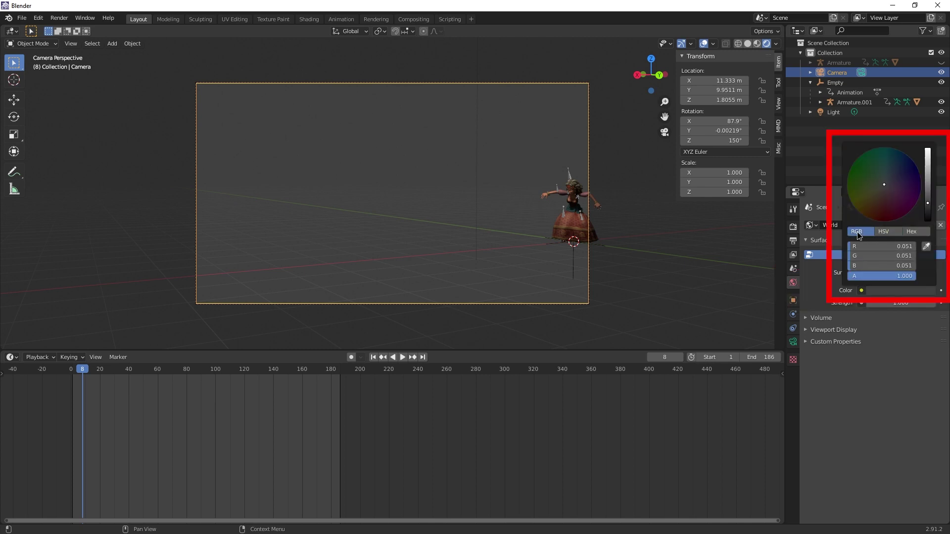
pyautogui.moveTo(866, 256); pyautogui.dragTo(911, 256)
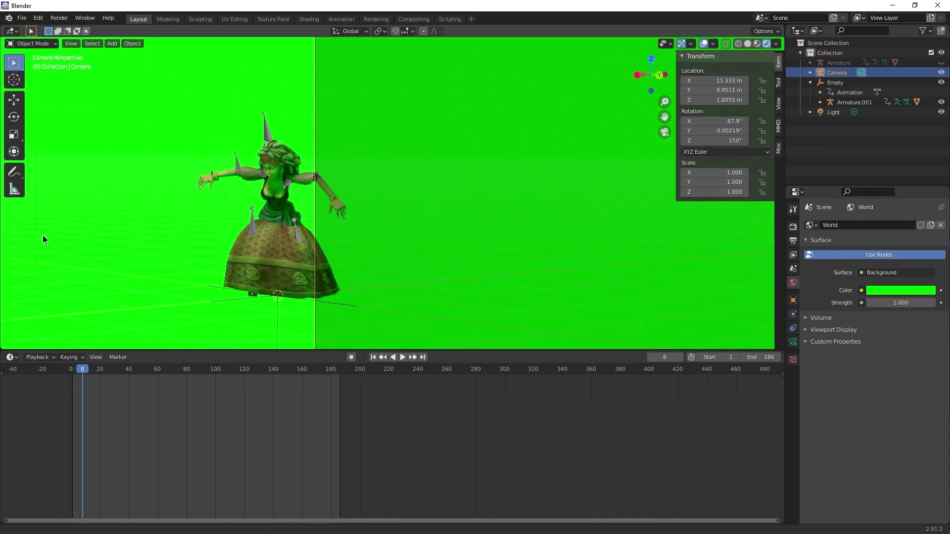
pyautogui.keyDown('shift'); pyautogui.moveTo(43, 239); pyautogui.dragTo(193, 246, button='middle'); pyautogui.keyUp('shift')
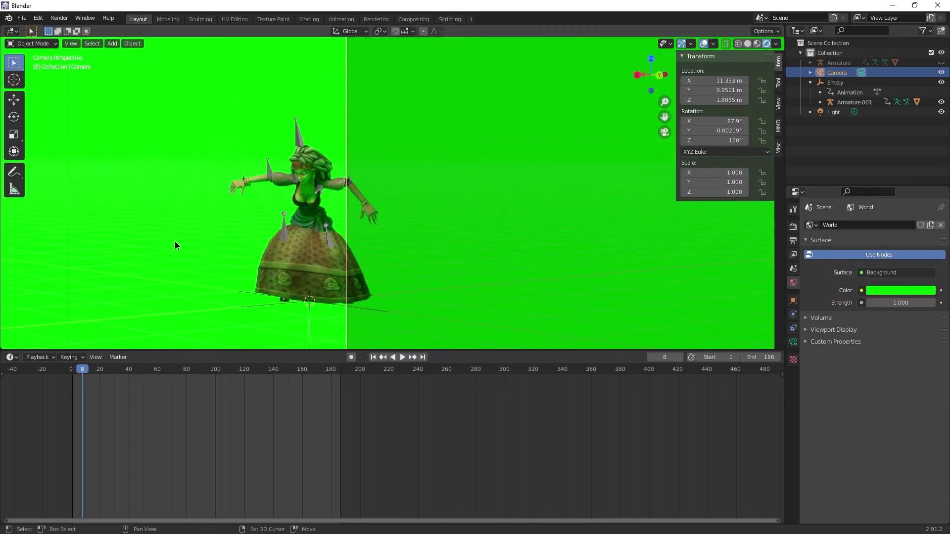
# Step: Import the GreenBlend PNG sequence and apply Color Key to the GreenBlend0001.png clip
pyautogui.keyDown('shift'); pyautogui.moveTo(321, 234); pyautogui.dragTo(429, 221, button='middle'); pyautogui.keyUp('shift')
pyautogui.scroll(3, 429, 221)
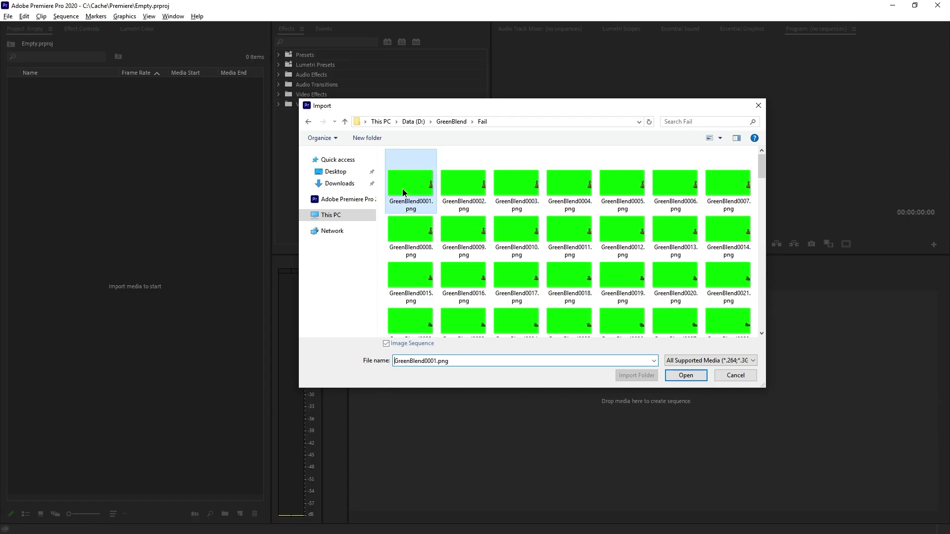
pyautogui.doubleClick(402, 189)
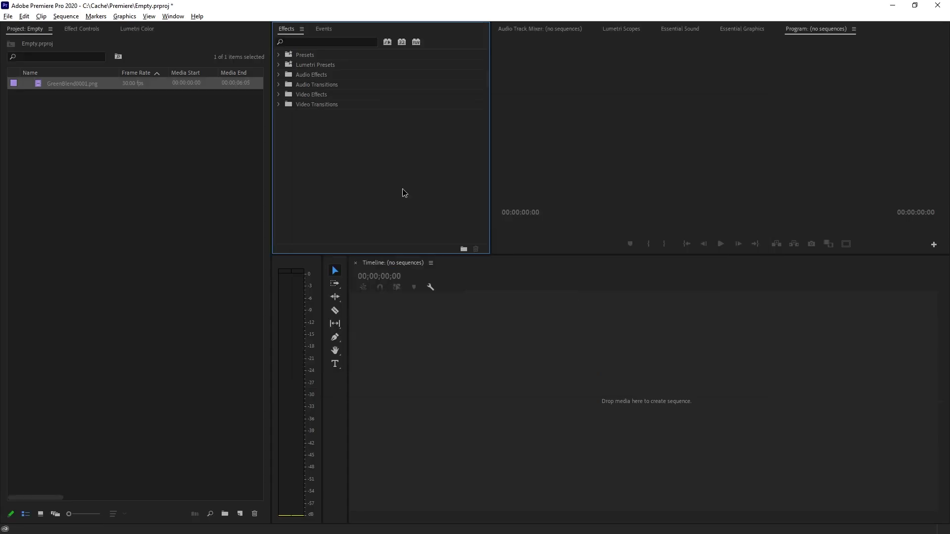
pyautogui.click(314, 104)
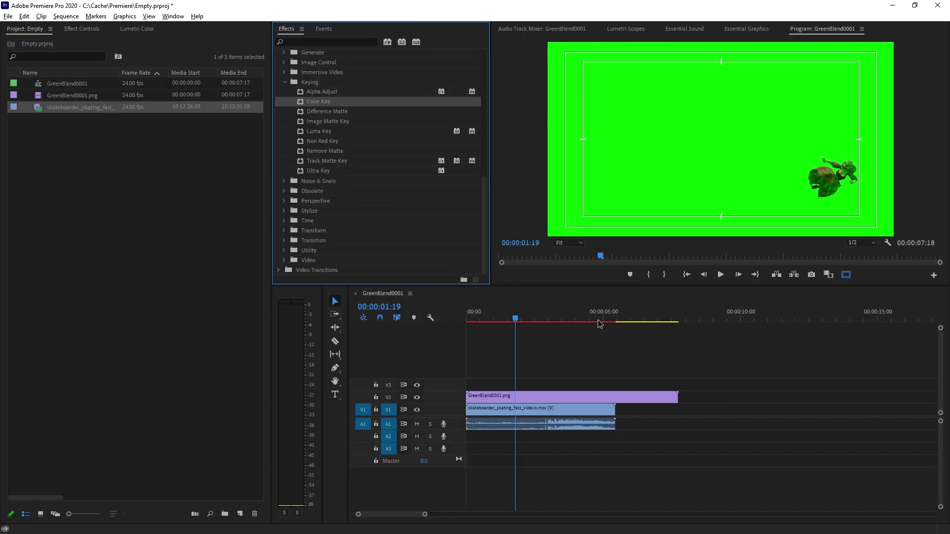
pyautogui.moveTo(590, 335); pyautogui.dragTo(569, 392)
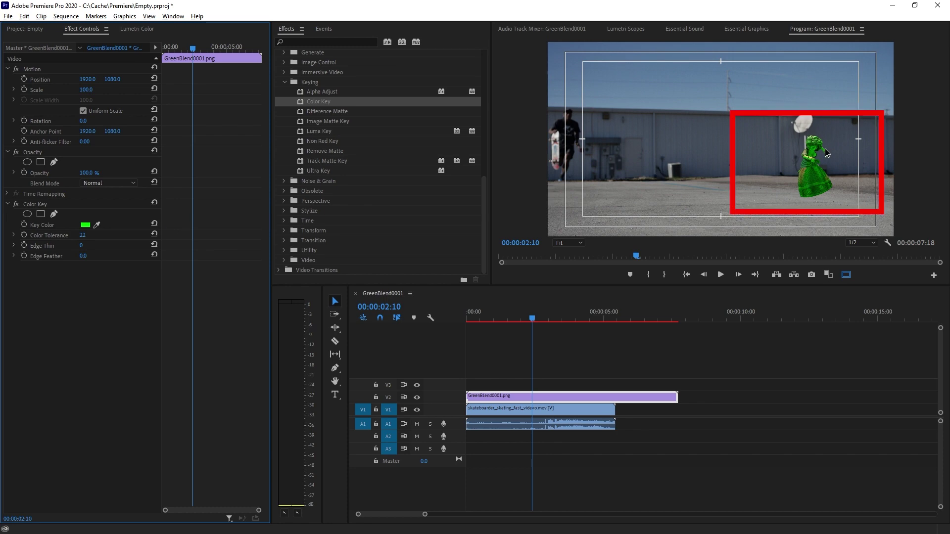
# Step: Preview the composite full-screen, then move the skateboarder clip later and scrub to about 5 seconds
pyautogui.press('`')
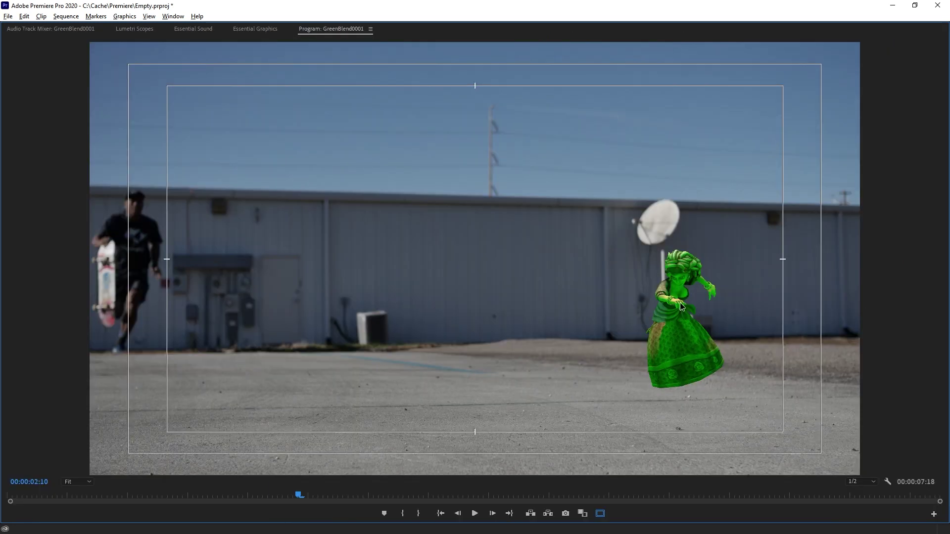
pyautogui.press('`')
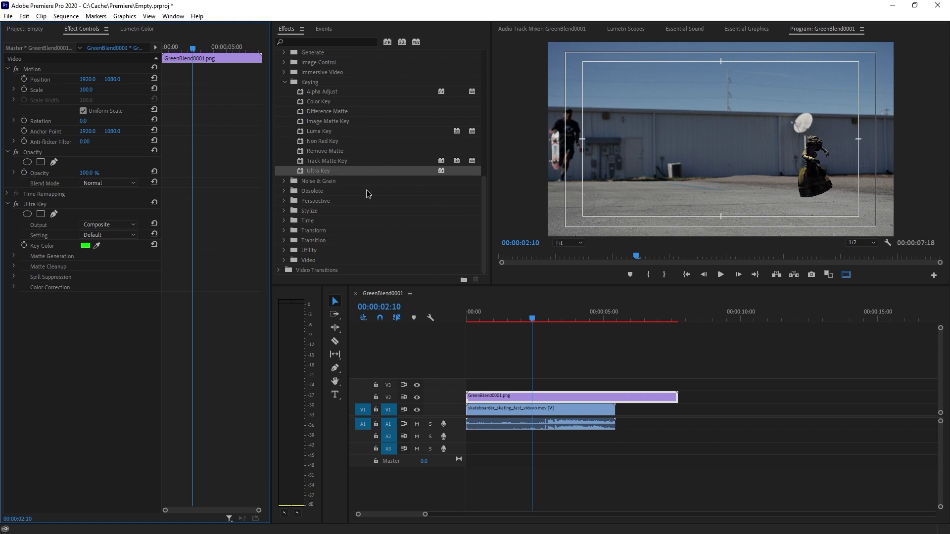
pyautogui.moveTo(544, 409); pyautogui.dragTo(649, 409)
pyautogui.moveTo(646, 313); pyautogui.dragTo(614, 313)
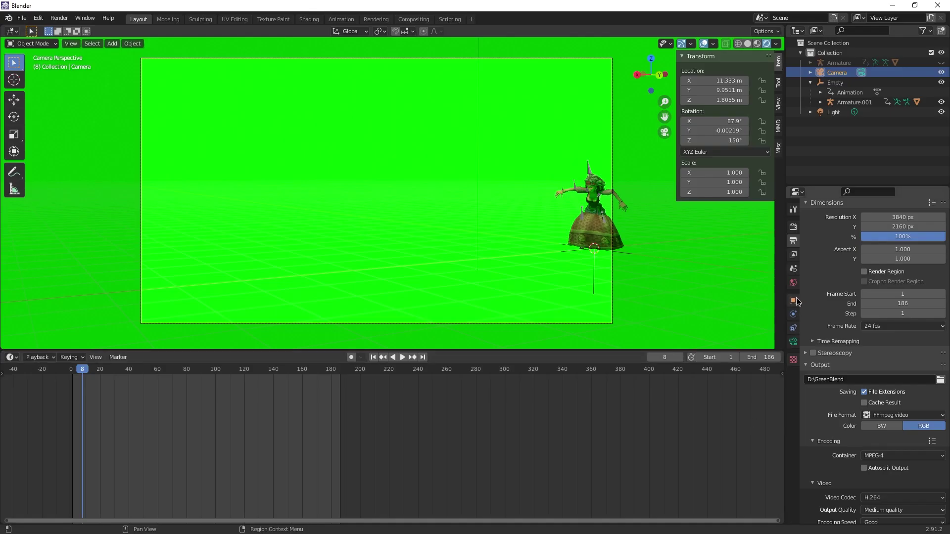
# Step: Cancel the world colour edit back to grey and switch to the Shading workspace
pyautogui.click(793, 283)
pyautogui.click(887, 290)
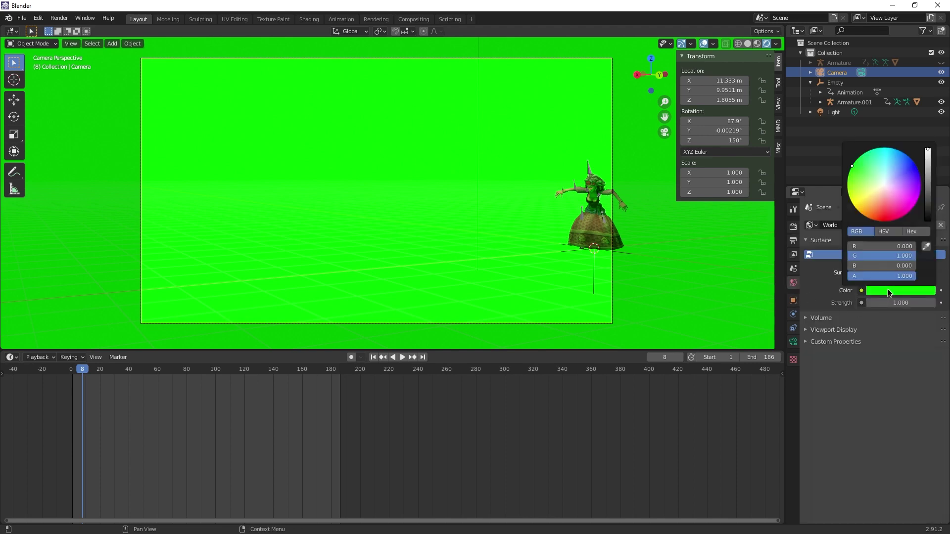
pyautogui.moveTo(928, 193)
pyautogui.mouseDown()
pyautogui.moveTo(929, 220)
pyautogui.moveTo(928, 208)
pyautogui.mouseUp()
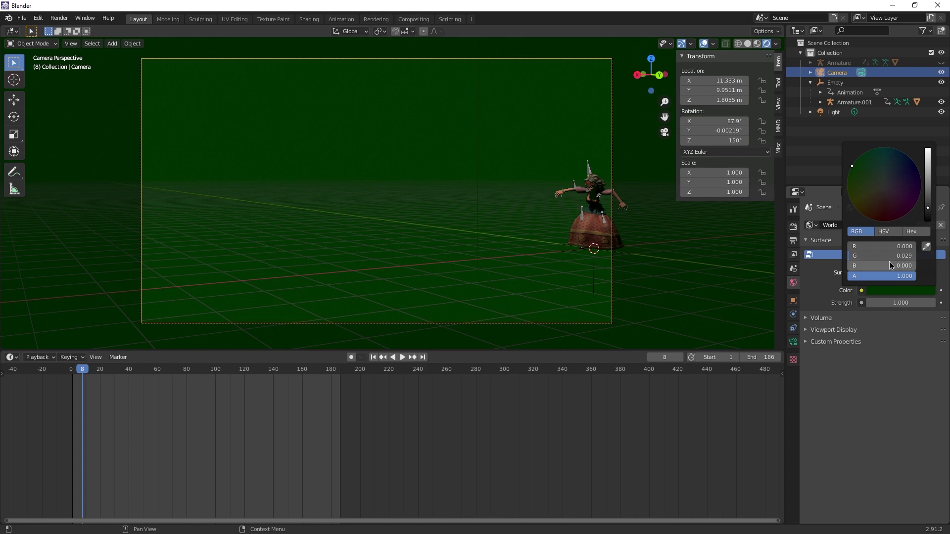
pyautogui.press('Escape')
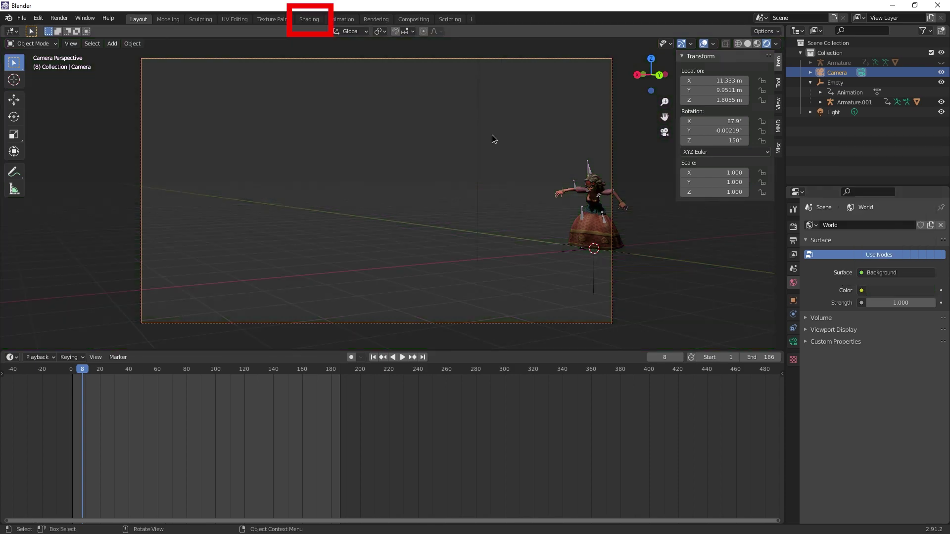
pyautogui.click(313, 22)
# Step: Show the World node tree and insert a Mix Shader between Background and World Output
pyautogui.click(198, 317)
pyautogui.click(190, 339)
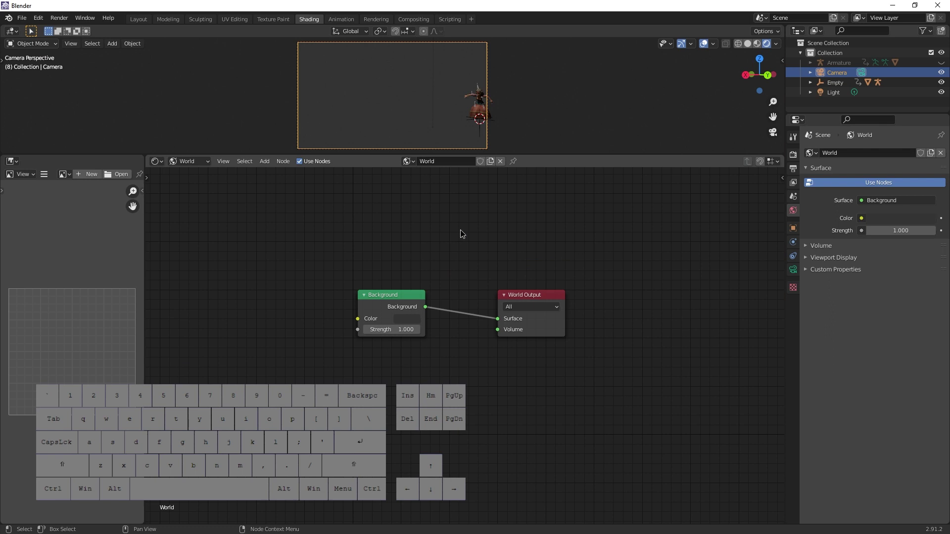
pyautogui.hotkey('shift', 'a')
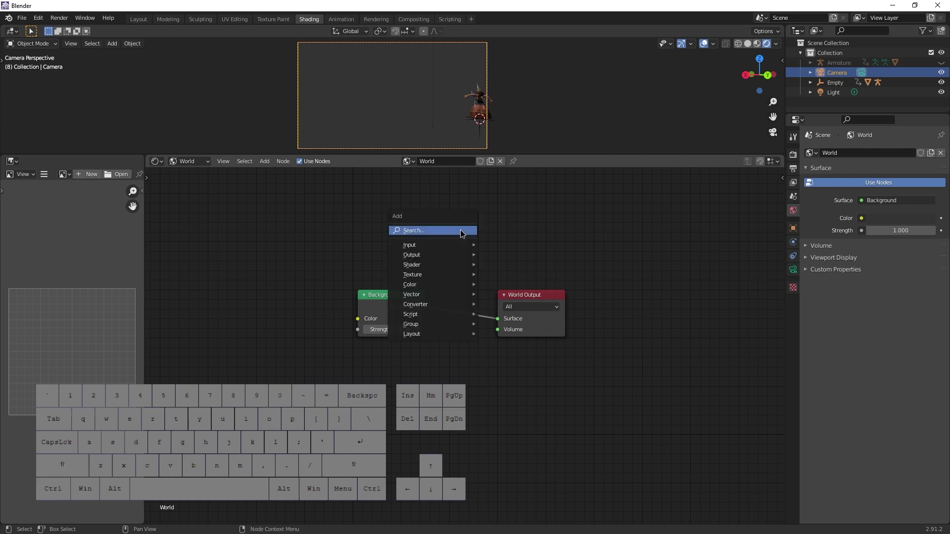
pyautogui.click(460, 231)
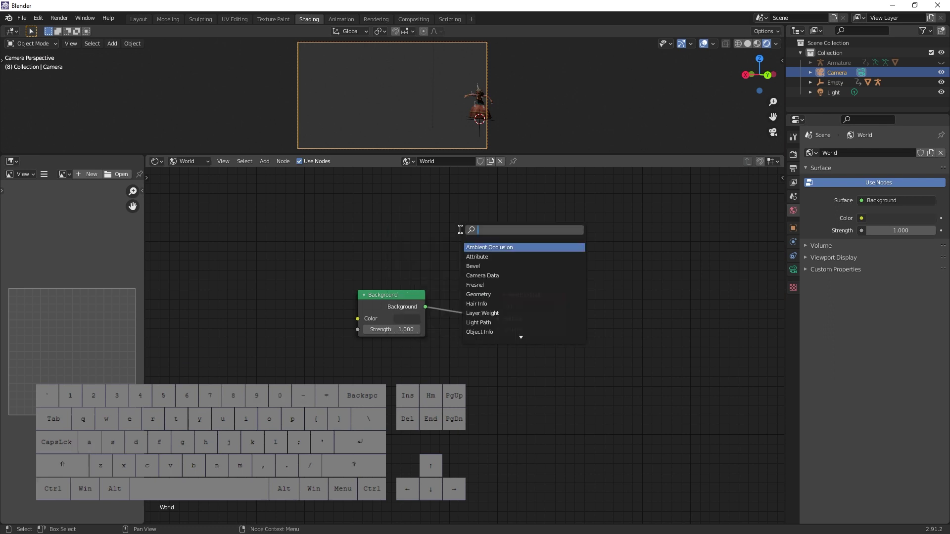
pyautogui.write('mix sh')
pyautogui.press('Return')
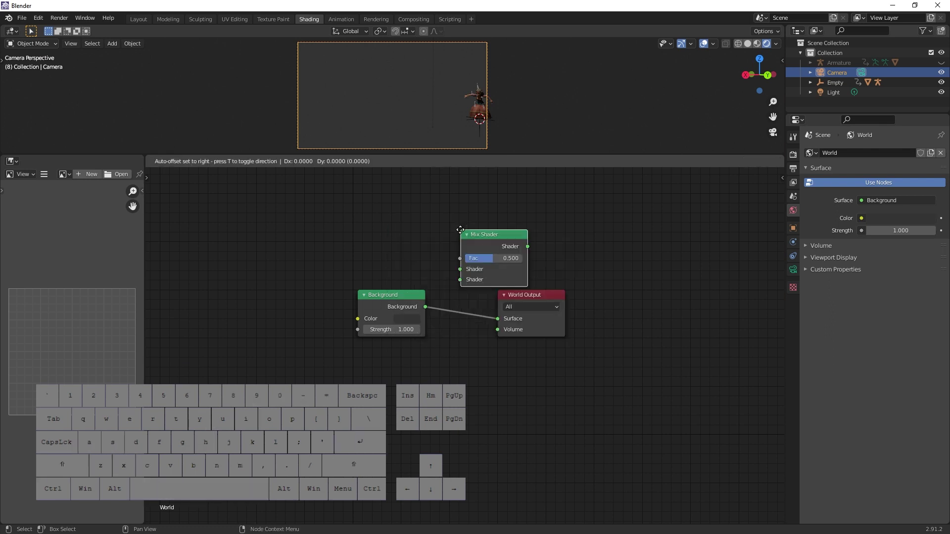
pyautogui.click(462, 309)
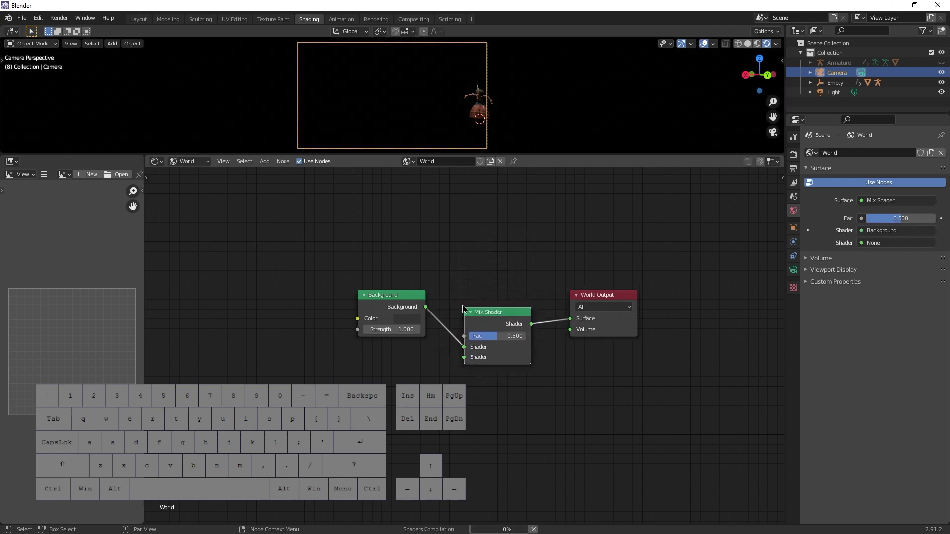
pyautogui.moveTo(462, 308); pyautogui.dragTo(473, 290)
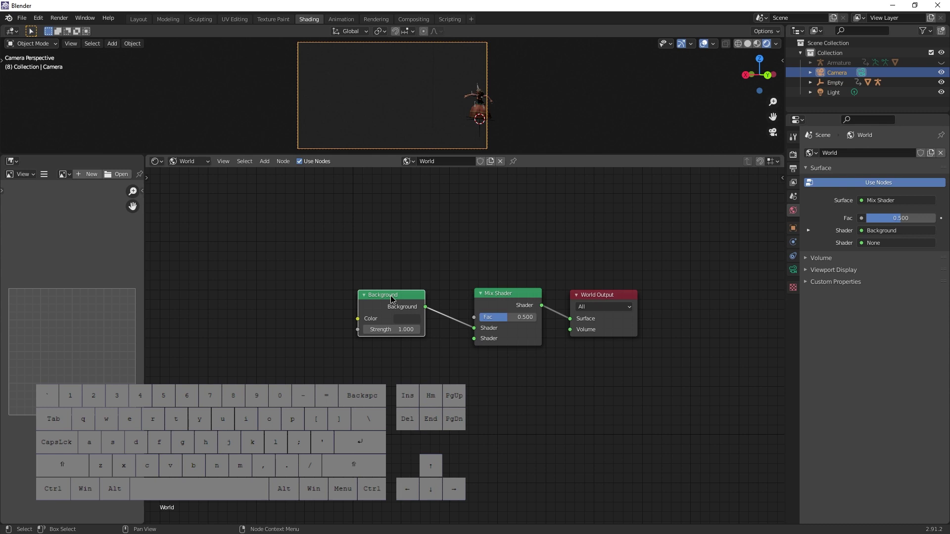
# Step: Duplicate the Background node and connect the copy to the Mix Shader's second input
pyautogui.press('shift')
pyautogui.hotkey('shift', 'd')
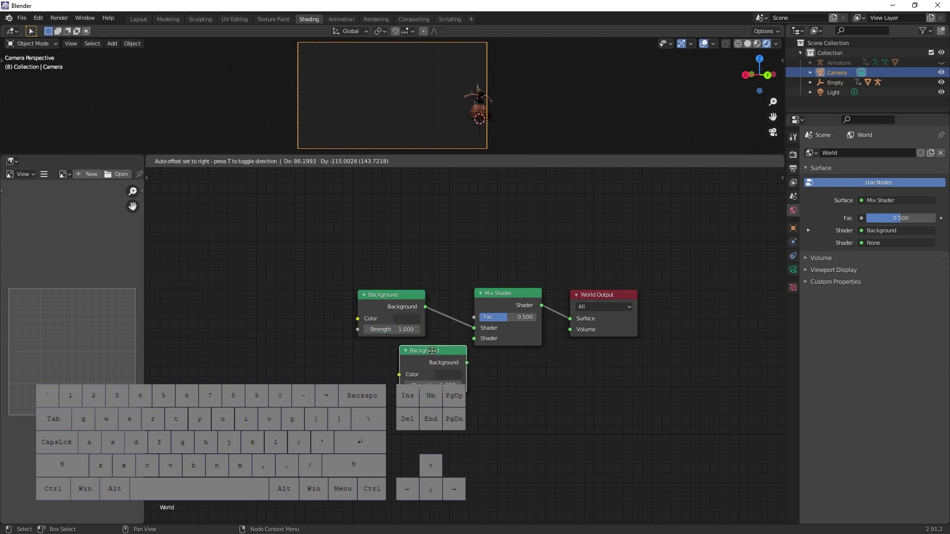
pyautogui.click(412, 333)
pyautogui.moveTo(447, 345); pyautogui.dragTo(479, 342)
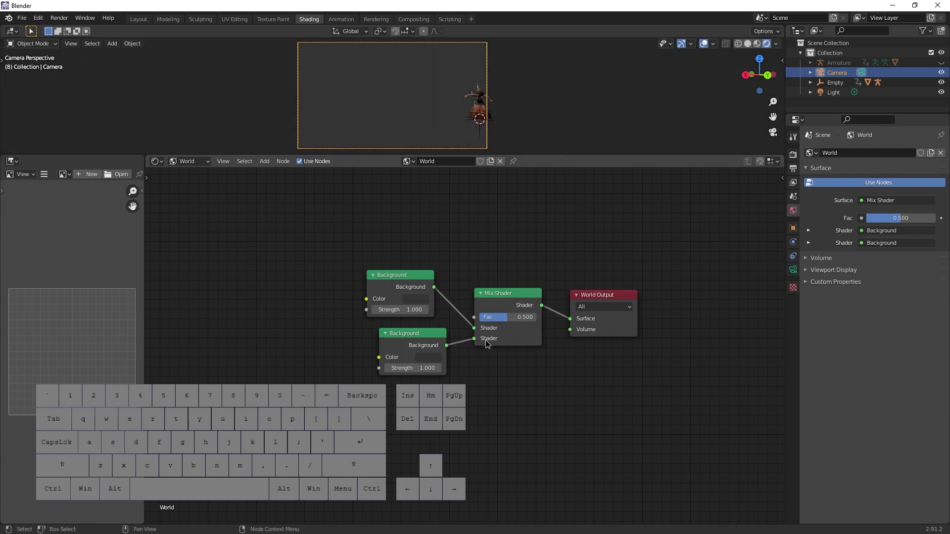
# Step: Set the copied Background's colour to R 0, G 1, B 0
pyautogui.click(428, 358)
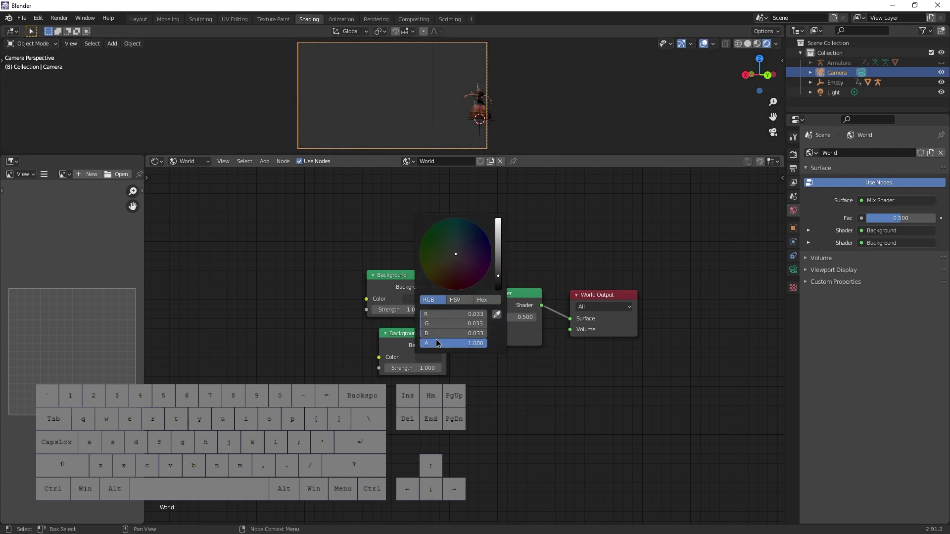
pyautogui.click(446, 315)
pyautogui.write('00')
pyautogui.press('Return')
pyautogui.click(473, 343)
pyautogui.write('0.01')
pyautogui.hotkey('shift', 'Tab')
pyautogui.write('0')
pyautogui.press('Return')
pyautogui.click(460, 323)
pyautogui.write('1')
pyautogui.press('Return')
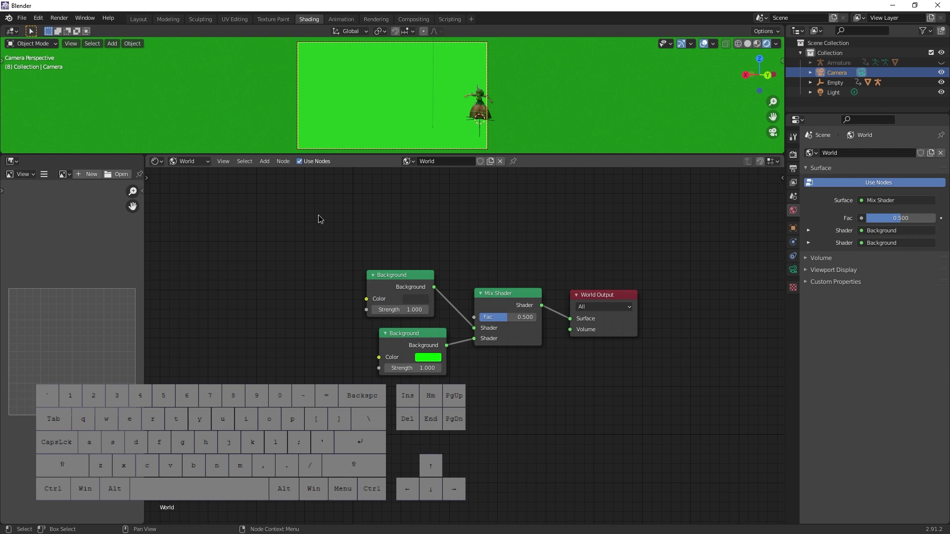
# Step: Add a Light Path node and link Is Camera Ray to the Mix Shader factor
pyautogui.press('shift')
pyautogui.hotkey('shift', 'a')
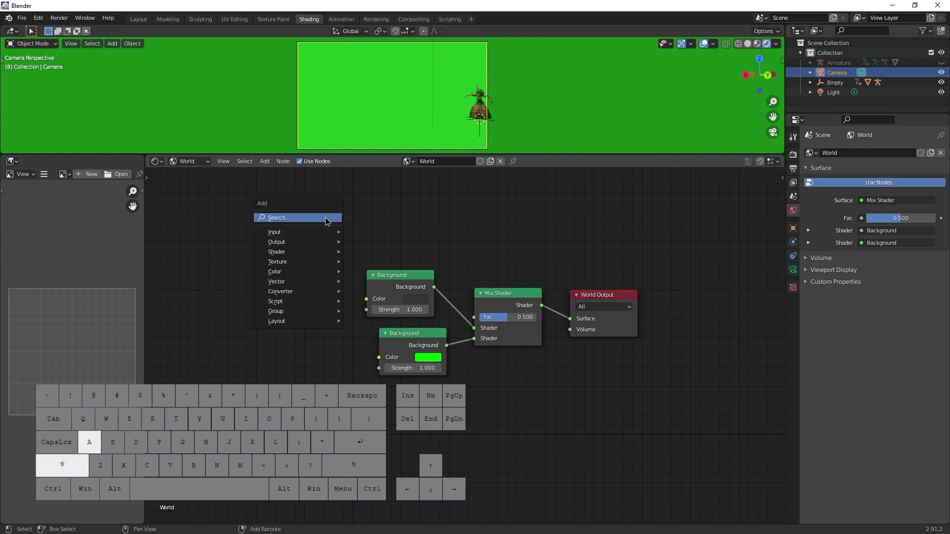
pyautogui.click(326, 218)
pyautogui.write('light')
pyautogui.press('Return')
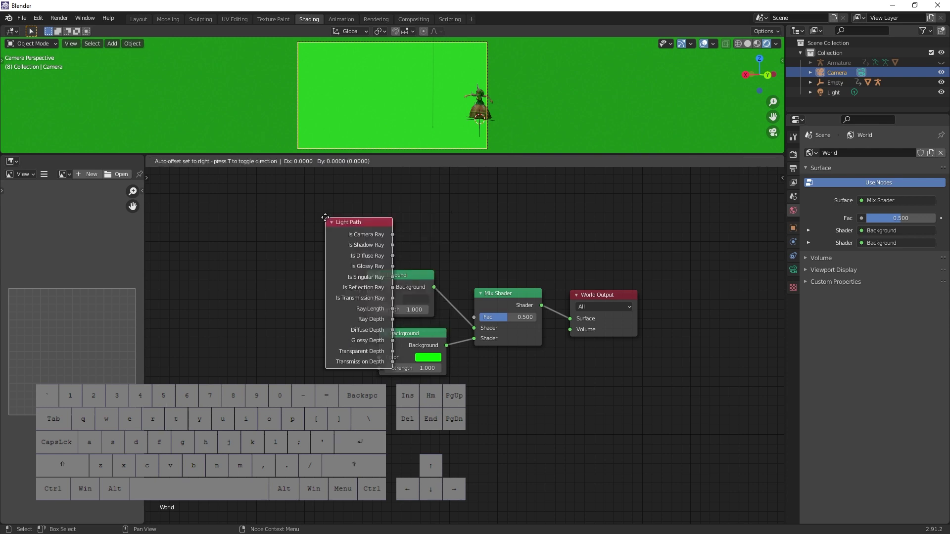
pyautogui.click(356, 234)
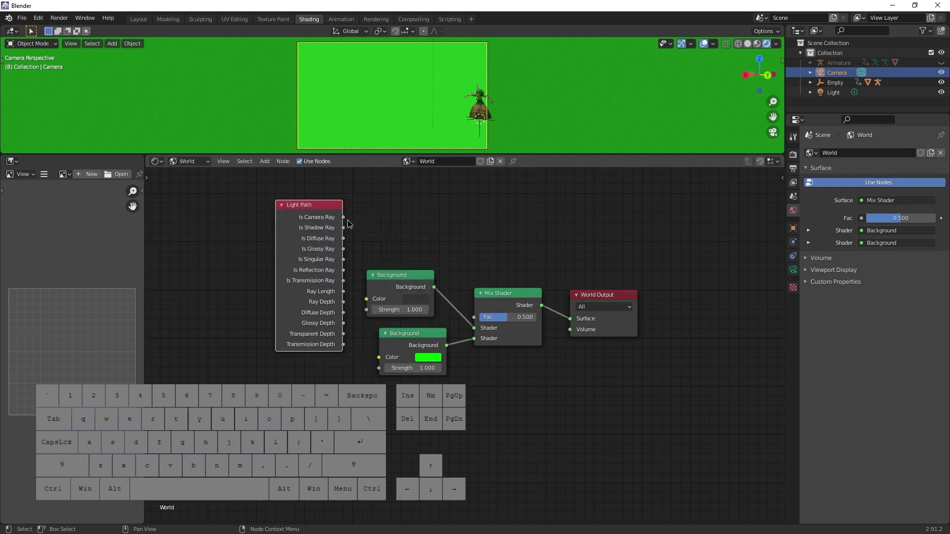
pyautogui.moveTo(343, 218); pyautogui.dragTo(476, 318)
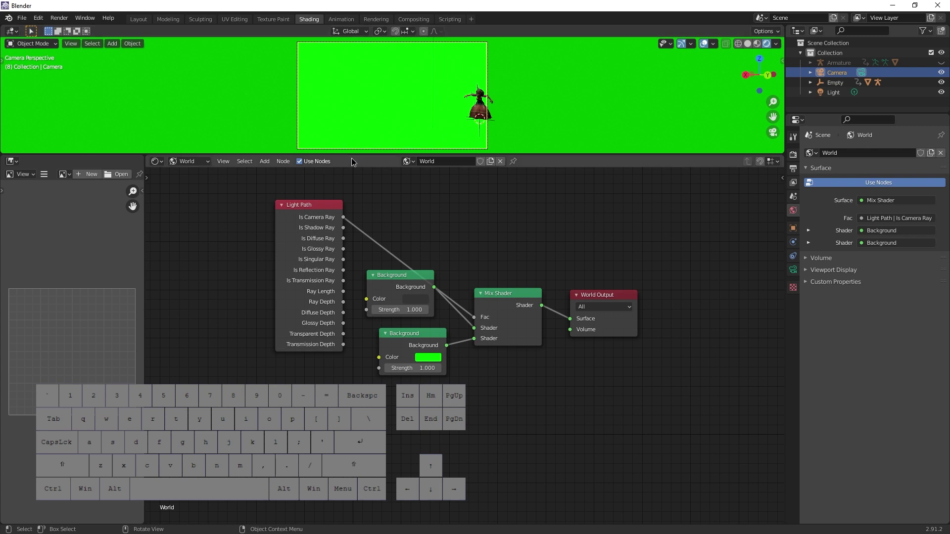
# Step: Centre the character in the camera view and open the first Background's colour picker
pyautogui.scroll(4, 512, 109)
pyautogui.keyDown('shift'); pyautogui.moveTo(657, 121); pyautogui.dragTo(381, 119, button='middle'); pyautogui.keyUp('shift')
pyautogui.scroll(2, 489, 99)
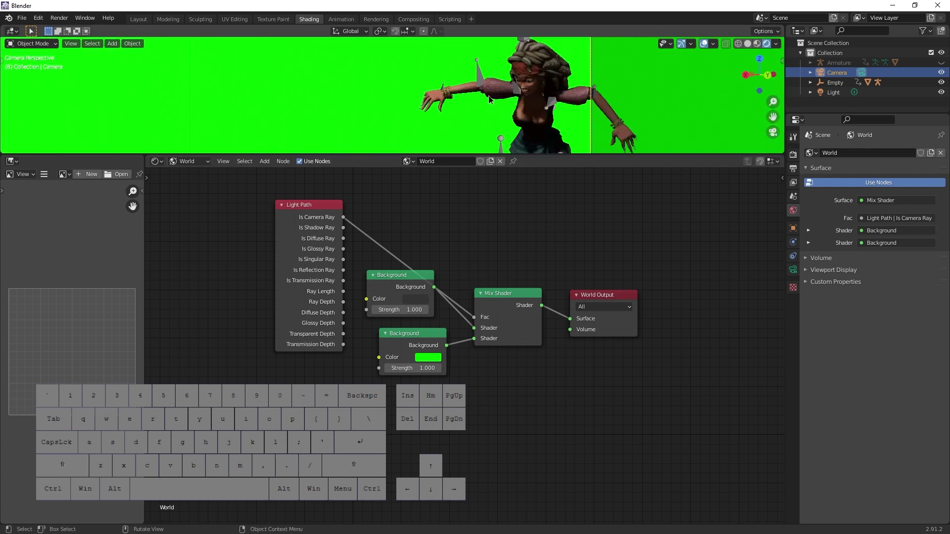
pyautogui.keyDown('shift'); pyautogui.moveTo(489, 99); pyautogui.dragTo(382, 101, button='middle'); pyautogui.keyUp('shift')
pyautogui.click(418, 299)
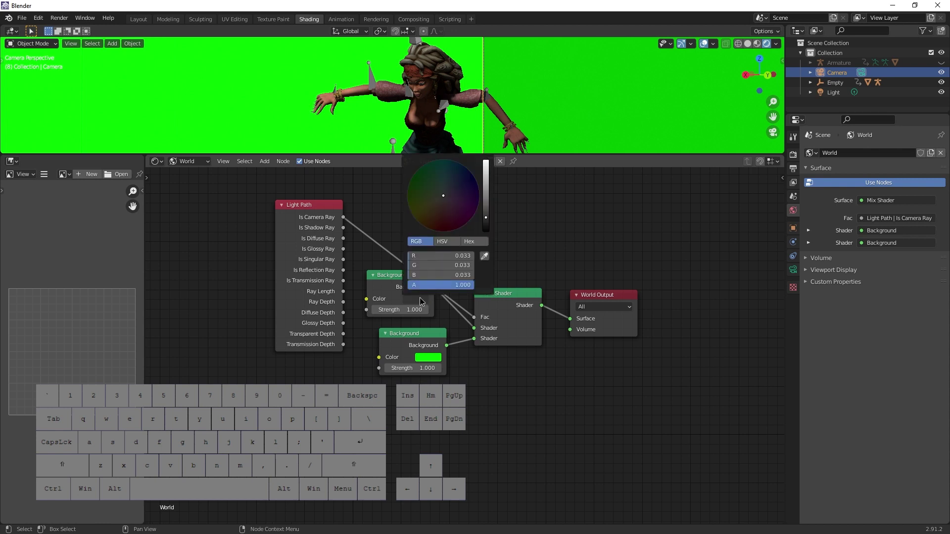
# Step: Brighten the first Background toward white, preview the GreenBlend mp4, and check the PNGs total 836 MB
pyautogui.moveTo(488, 221); pyautogui.dragTo(486, 162)
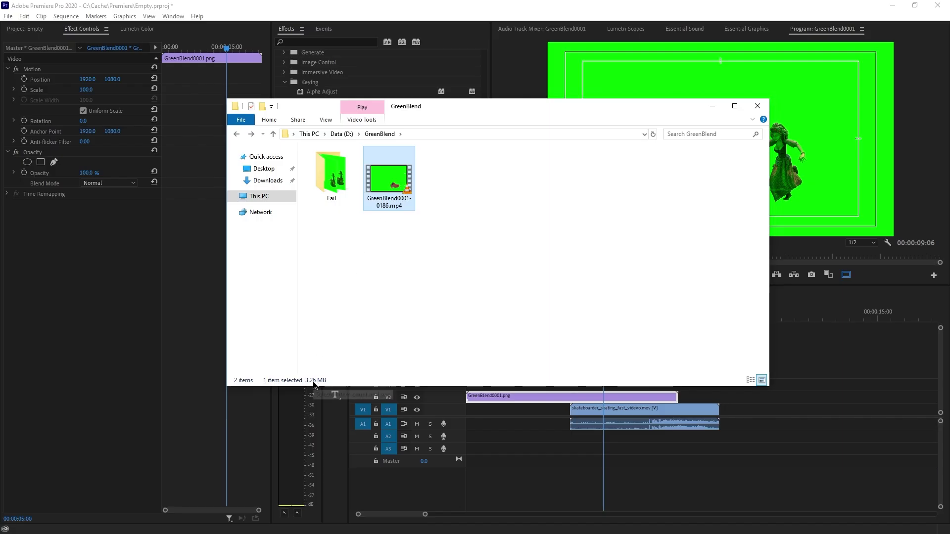
pyautogui.doubleClick(399, 185)
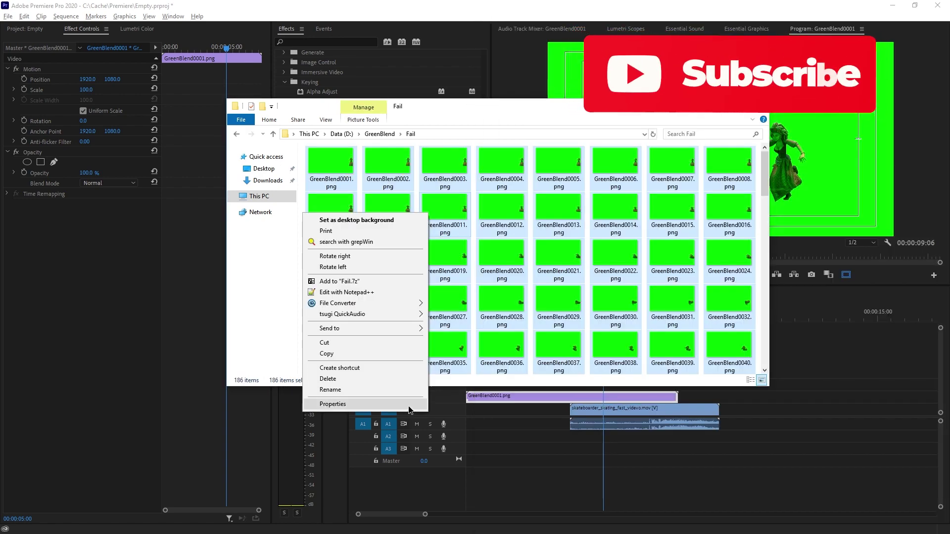
pyautogui.click(356, 404)
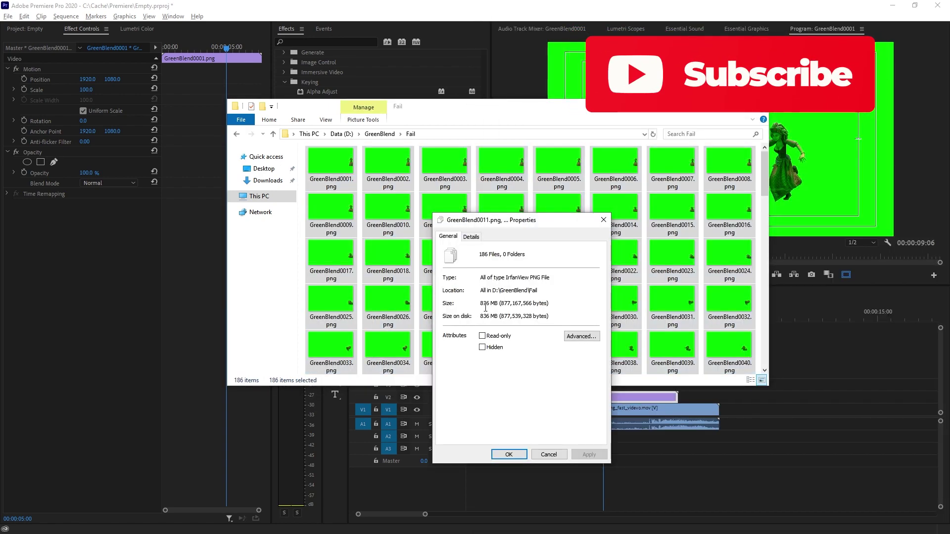
pyautogui.click(603, 220)
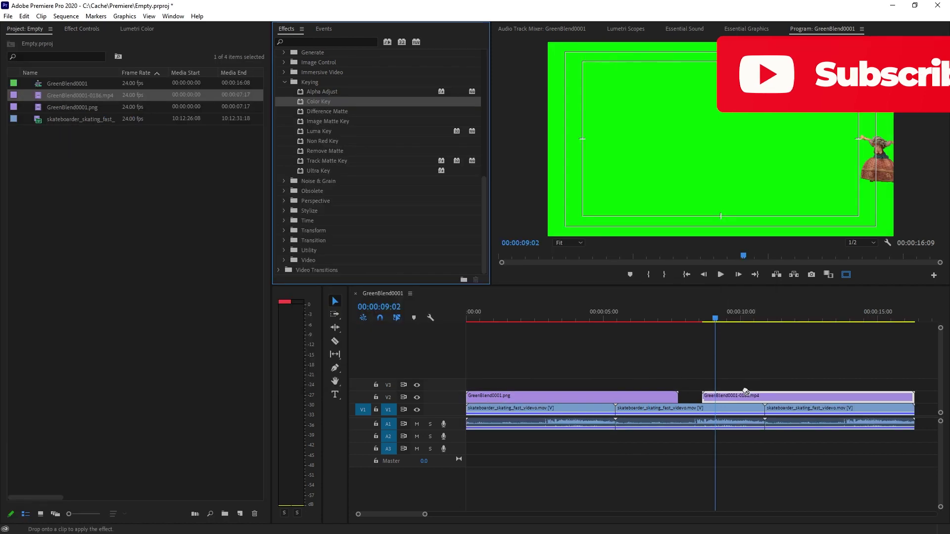
# Step: Color Key the mp4's green with Tolerance 28 and Edge Feather 0.6, then play it back
pyautogui.moveTo(746, 392); pyautogui.dragTo(746, 396)
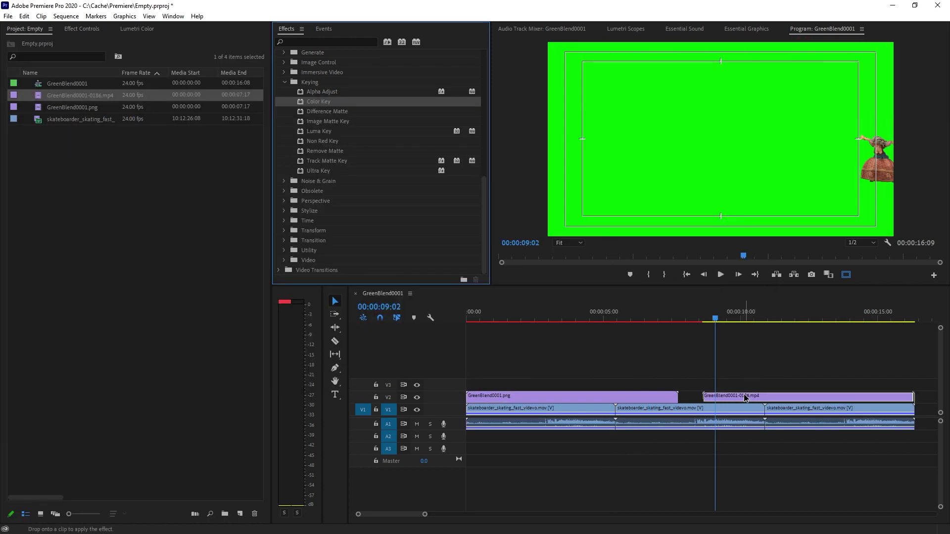
pyautogui.click(615, 176)
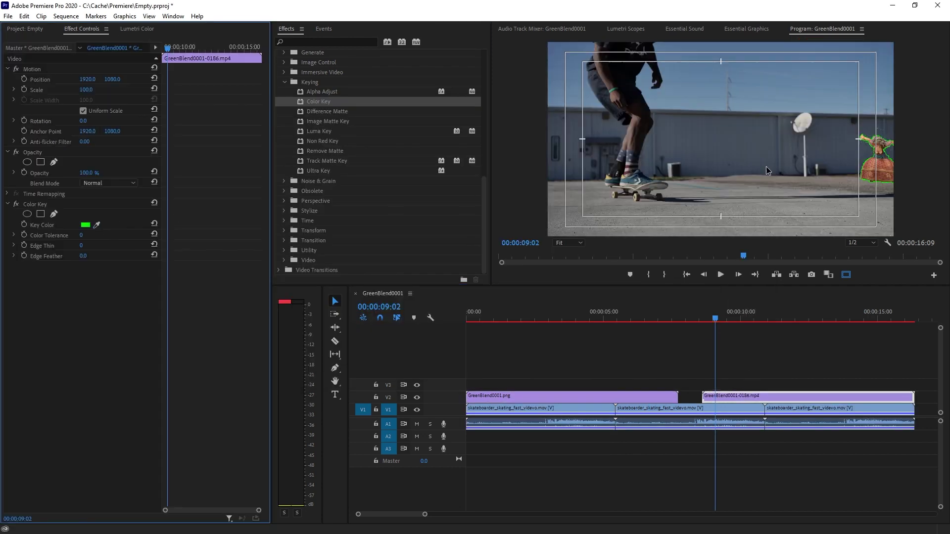
pyautogui.moveTo(81, 235); pyautogui.dragTo(95, 235)
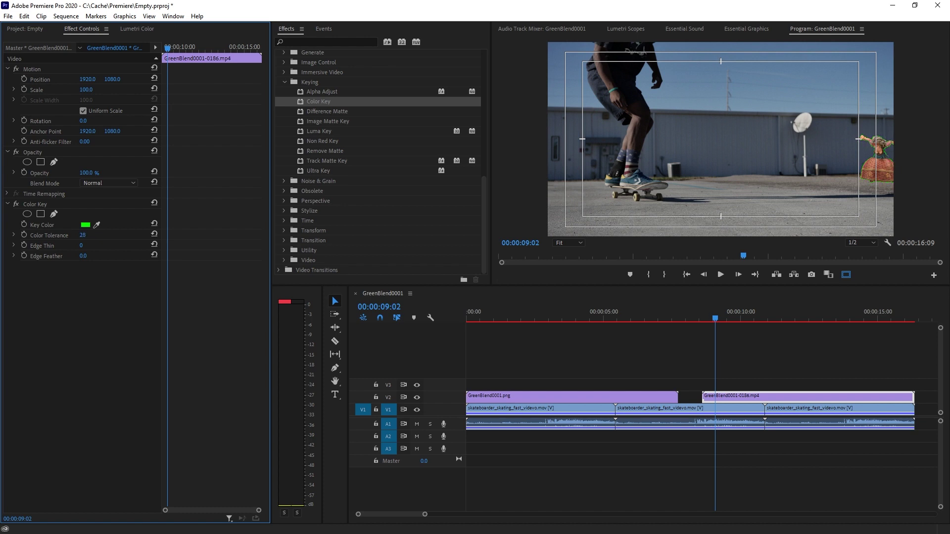
pyautogui.click(83, 246)
pyautogui.moveTo(84, 256); pyautogui.dragTo(89, 256)
pyautogui.press('`')
pyautogui.press('space')
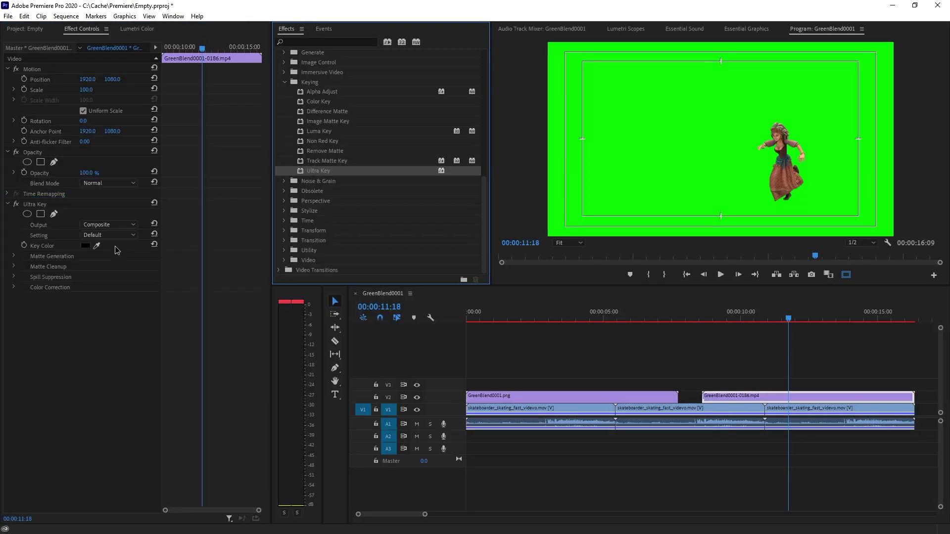
# Step: Pick the green as the Ultra Key colour and play the character over the skate footage
pyautogui.click(97, 245)
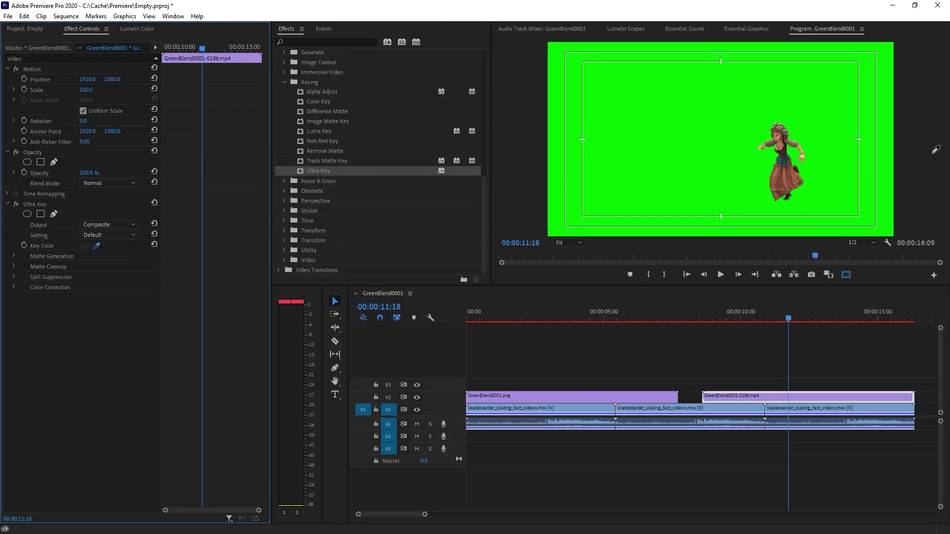
pyautogui.click(656, 130)
pyautogui.press('`')
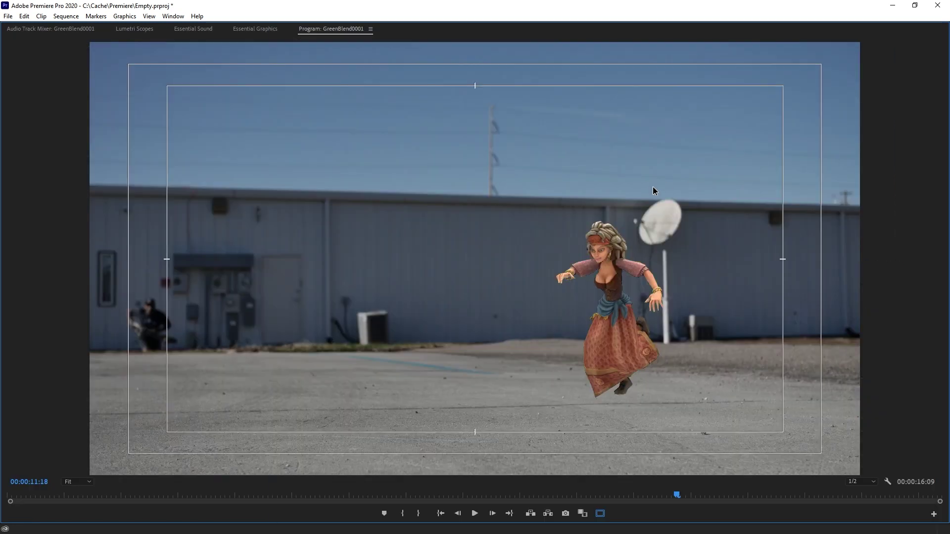
pyautogui.press('space')
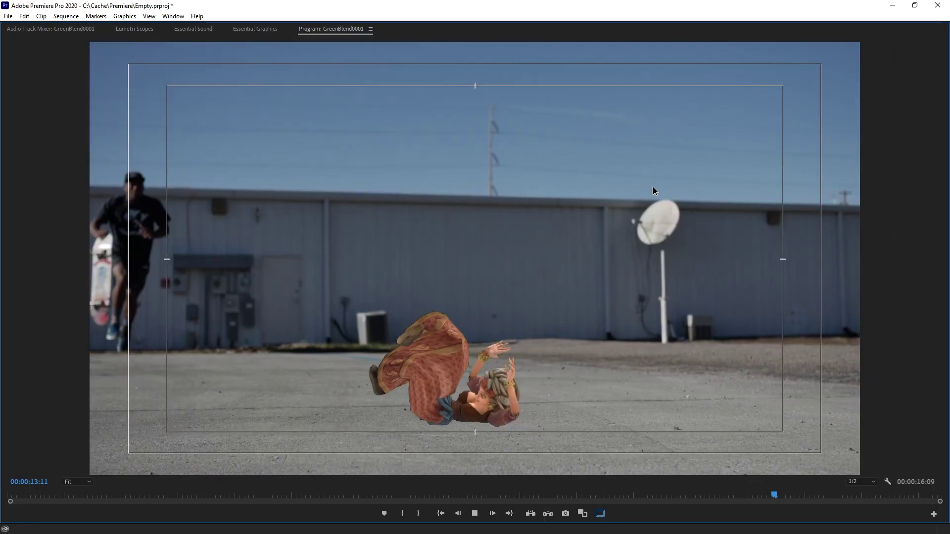
pyautogui.press('space')
pyautogui.press('space')
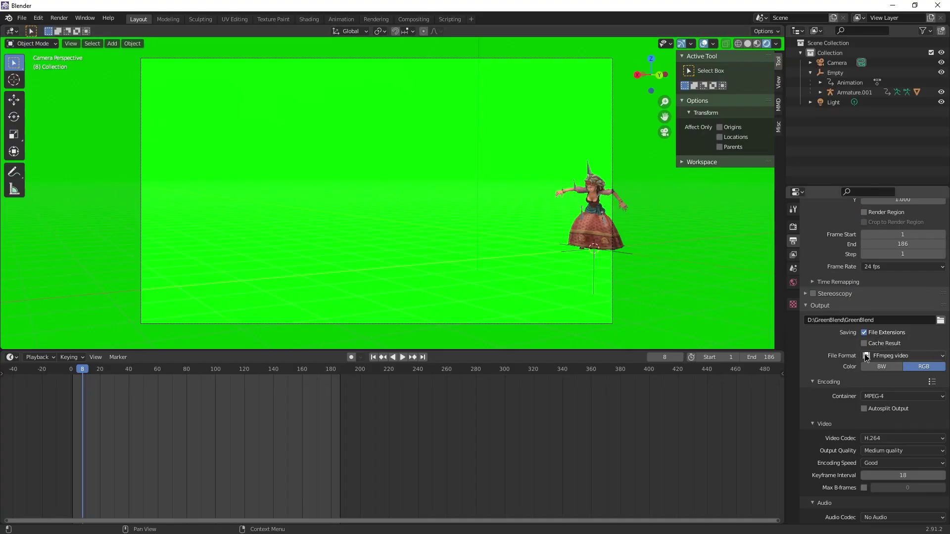
# Step: Set the output container to Quicktime with the QT rle / QT Animation codec
pyautogui.click(889, 400)
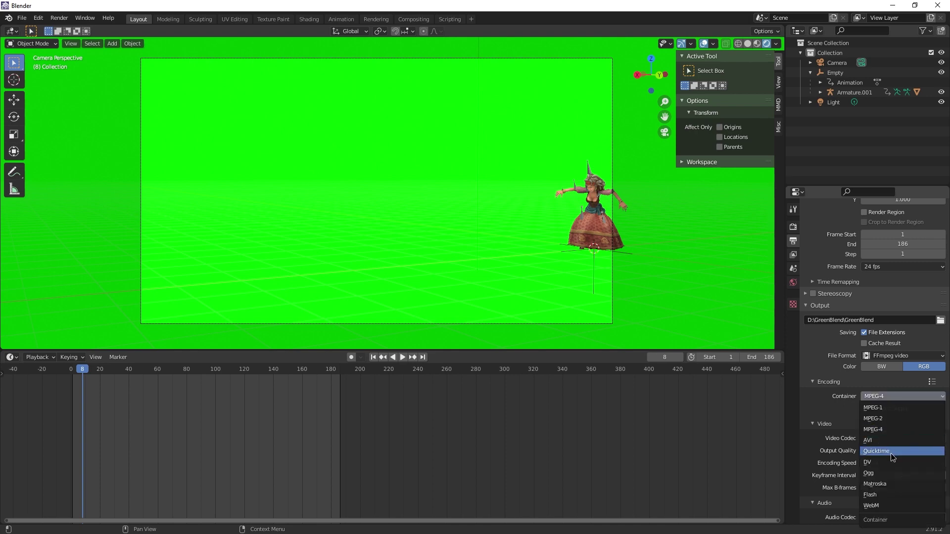
pyautogui.click(890, 450)
pyautogui.click(881, 439)
pyautogui.click(891, 307)
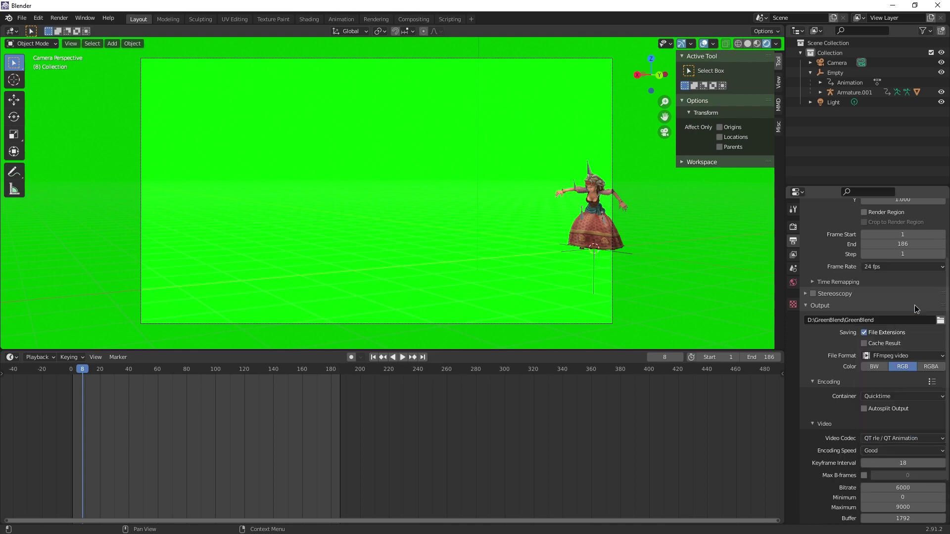
# Step: Make the film background transparent in the Film render settings
pyautogui.click(793, 227)
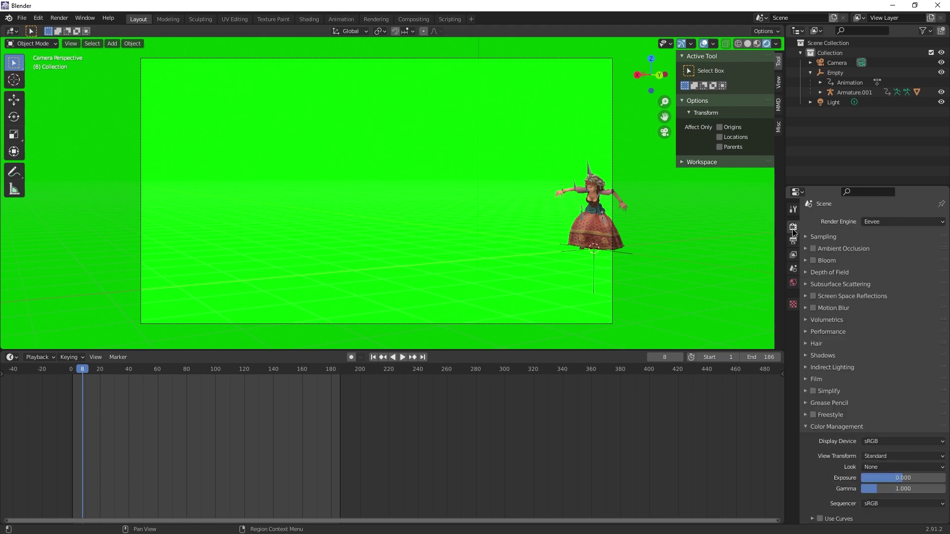
pyautogui.click(805, 427)
pyautogui.click(819, 383)
pyautogui.click(860, 409)
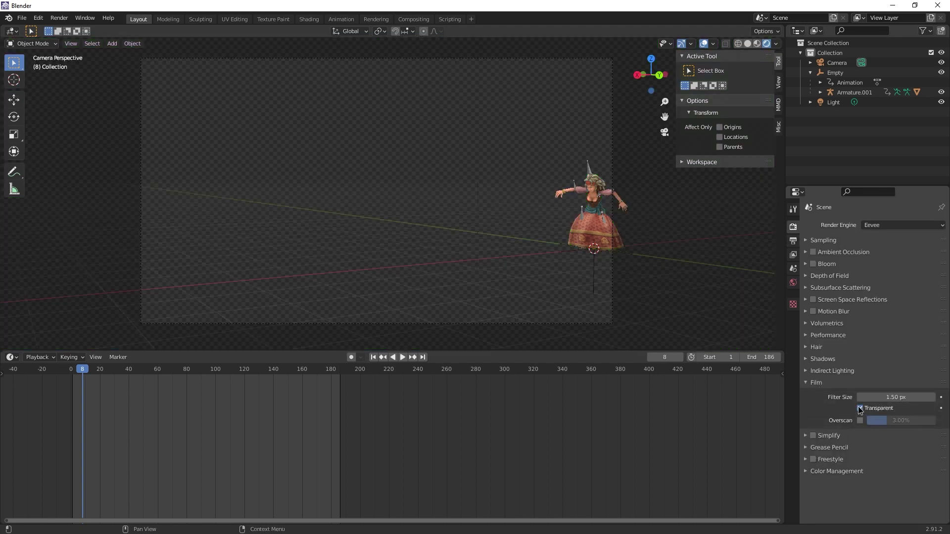
# Step: Set the output colour to RGBA so the video keeps its alpha
pyautogui.click(793, 241)
pyautogui.click(58, 18)
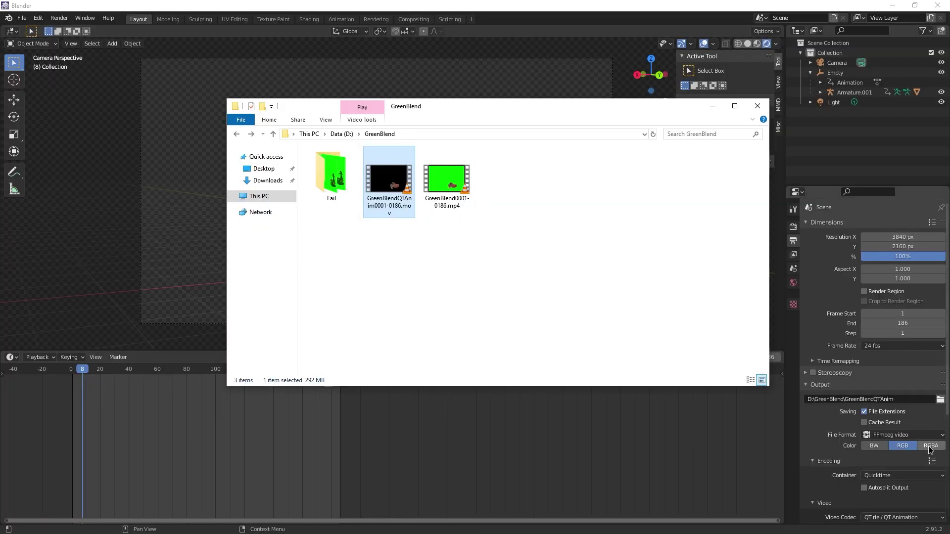
pyautogui.click(931, 447)
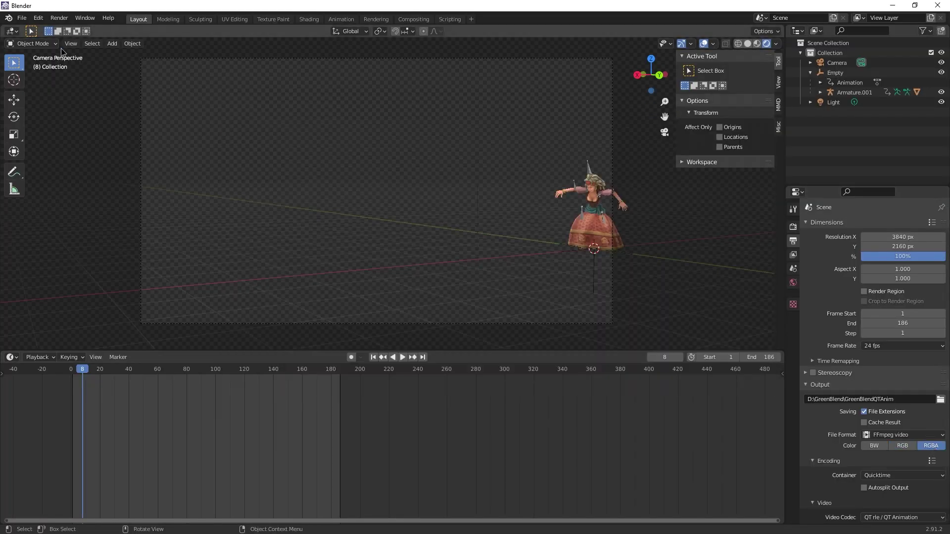
pyautogui.click(66, 17)
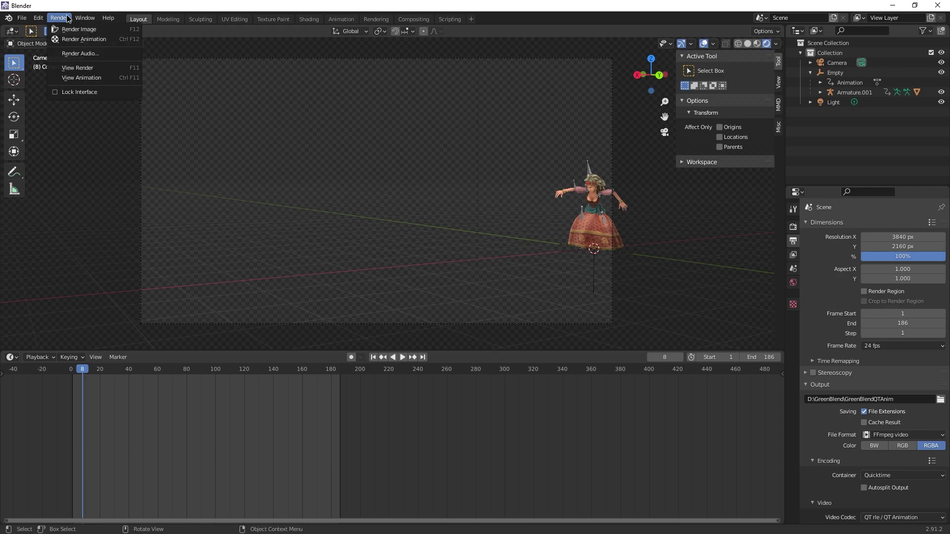
# Step: Render the animation, then compare the .mov (377 MB) and mp4 (3.26 MB) sizes
pyautogui.click(83, 41)
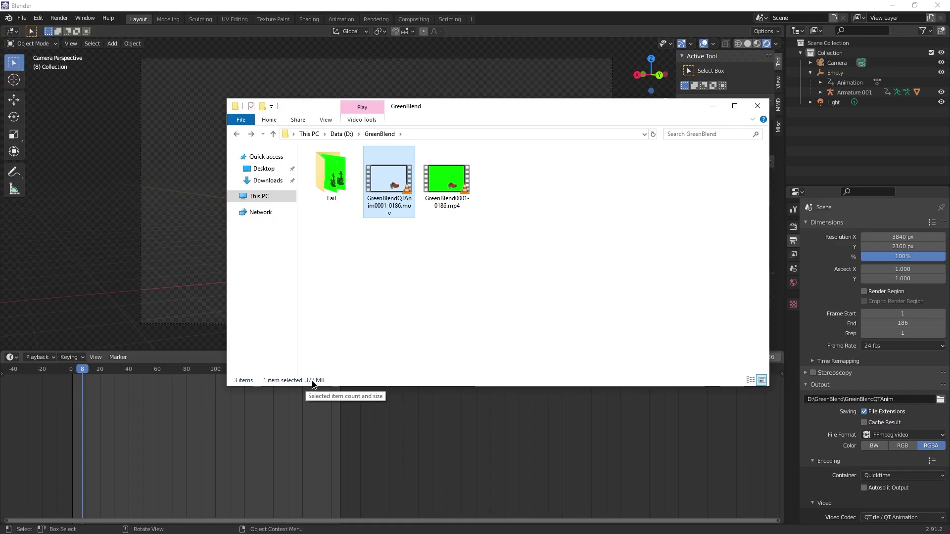
pyautogui.click(443, 186)
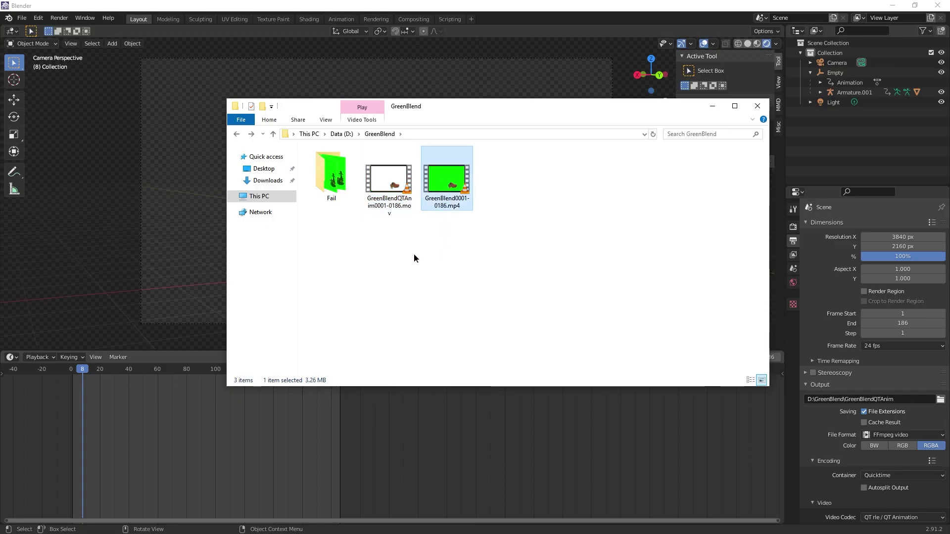
pyautogui.click(396, 184)
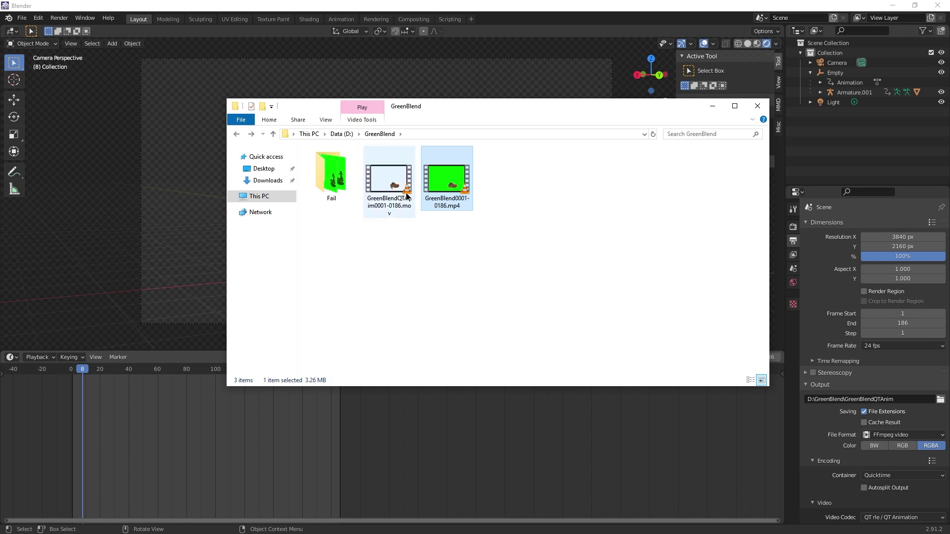
pyautogui.click(439, 188)
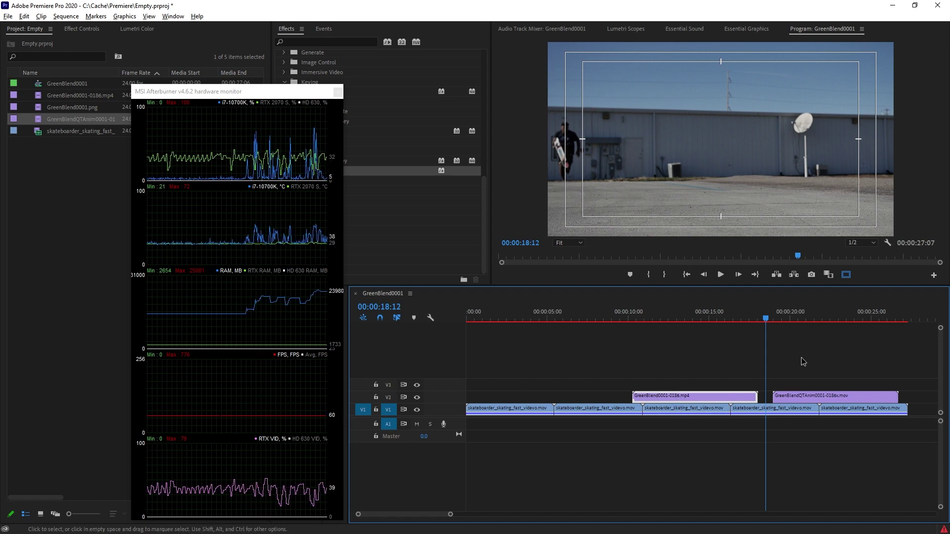
pyautogui.click(803, 394)
pyautogui.click(804, 395)
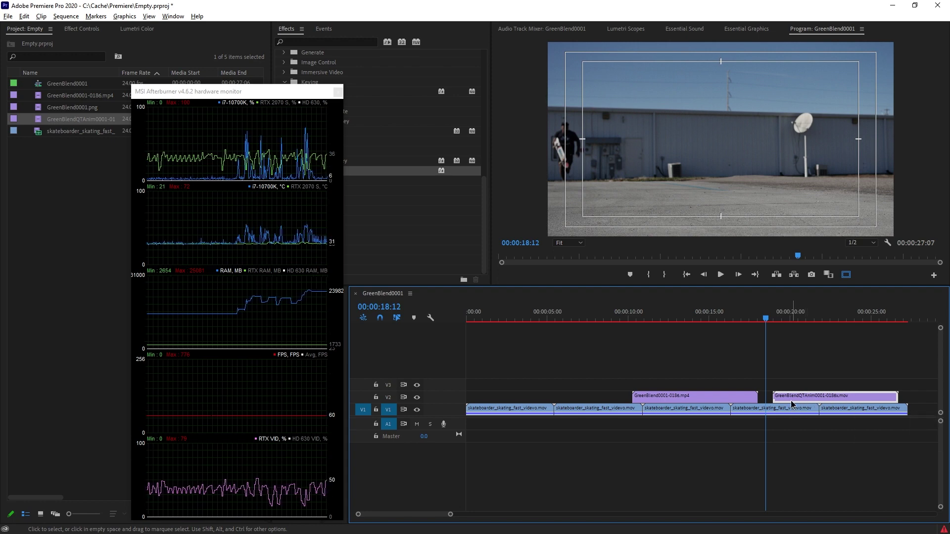
pyautogui.click(624, 319)
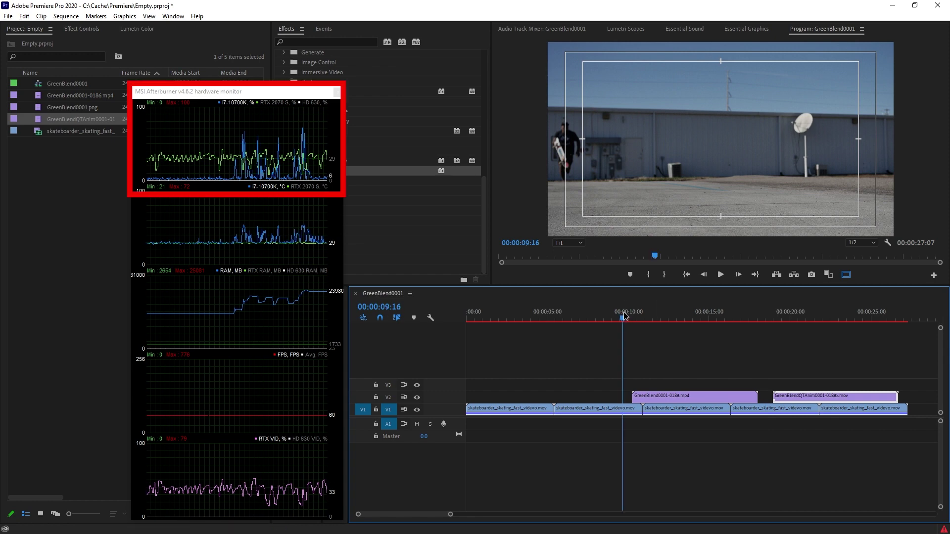
pyautogui.press('space')
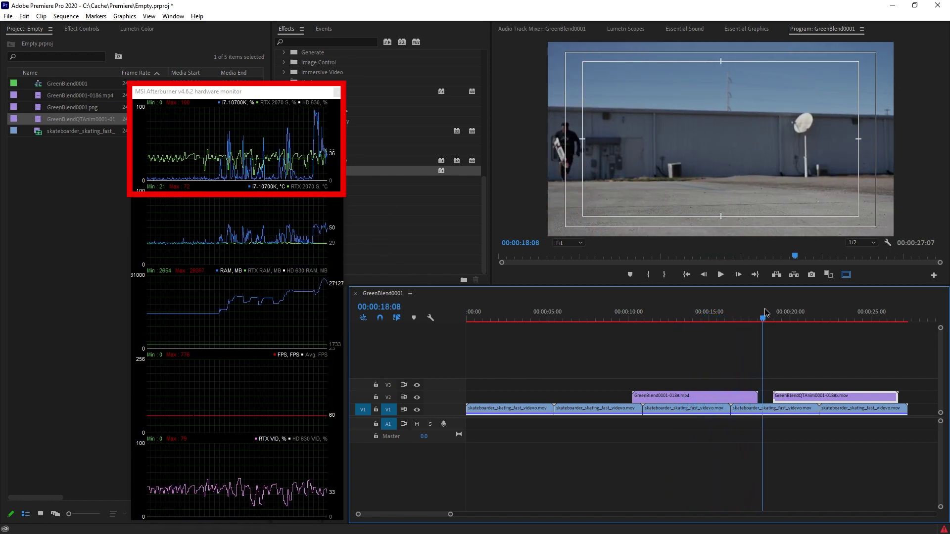
pyautogui.press('space')
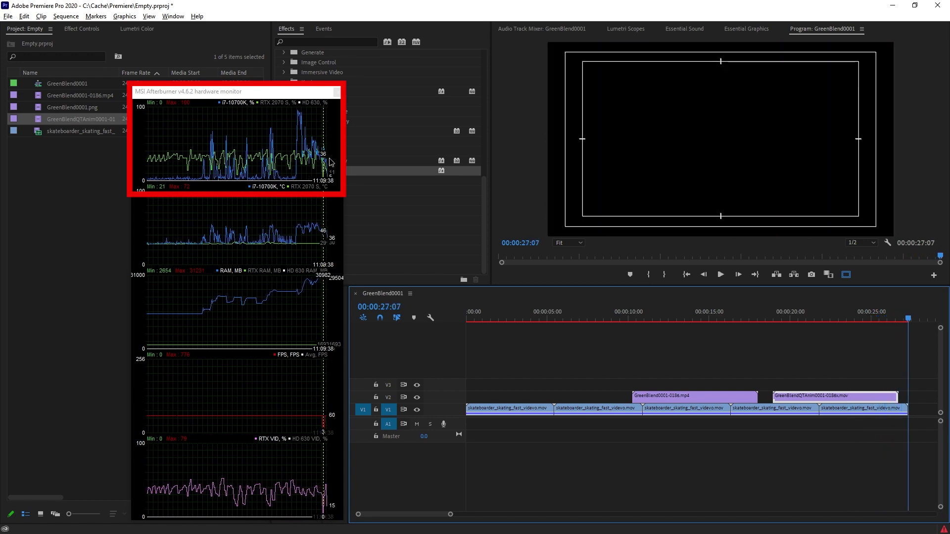
pyautogui.click(768, 320)
pyautogui.press('space')
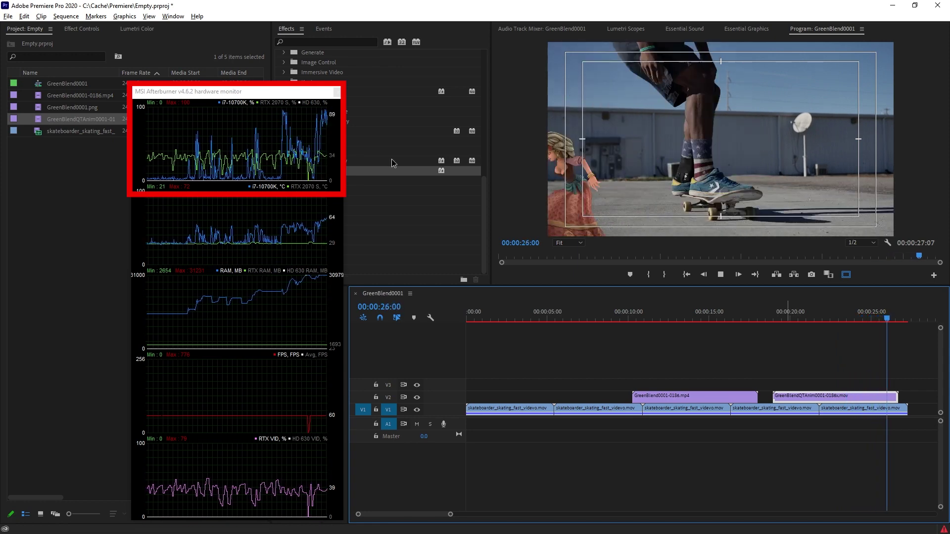
pyautogui.click(758, 315)
pyautogui.moveTo(780, 312); pyautogui.dragTo(766, 312)
pyautogui.click(841, 372)
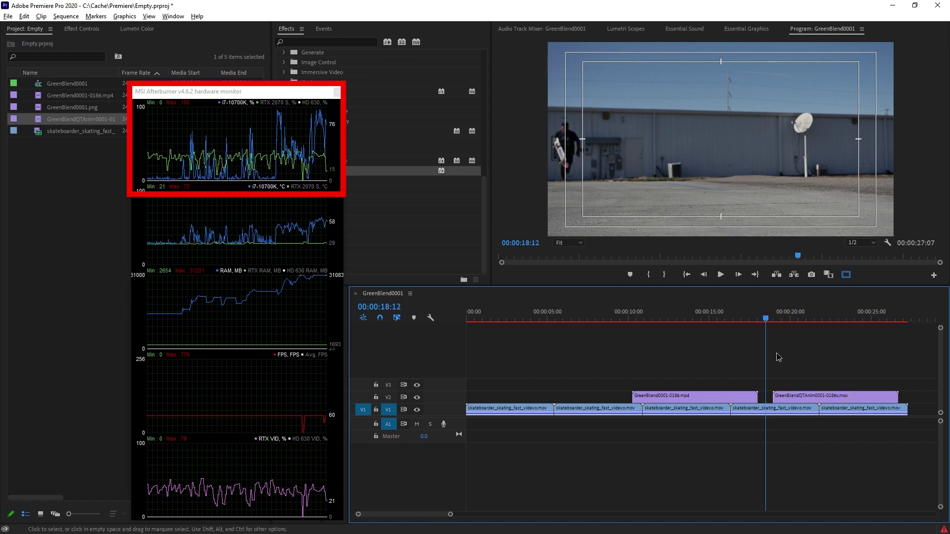
pyautogui.moveTo(636, 319); pyautogui.dragTo(627, 319)
pyautogui.press('space')
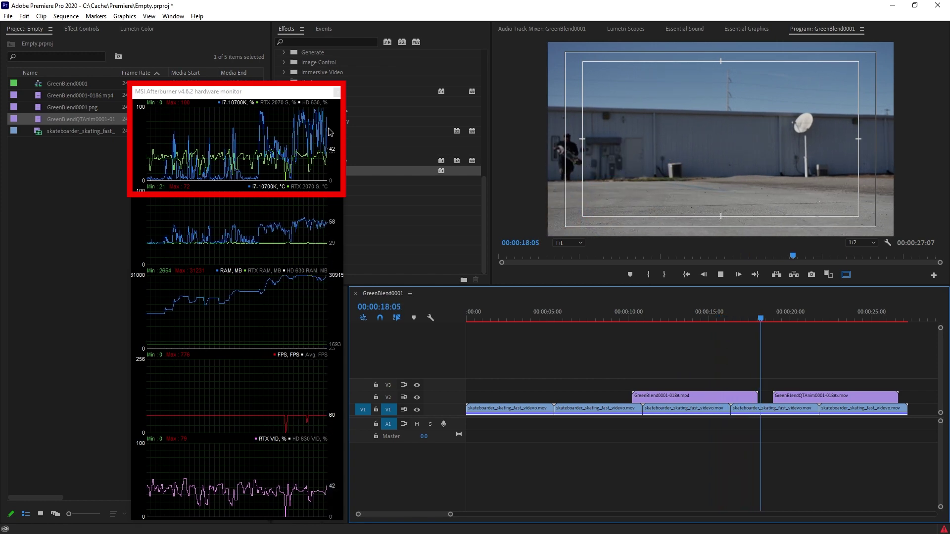
pyautogui.press('space')
# Step: Shift both overlay clips earlier on V2 and set playback resolution to Full
pyautogui.hotkey('ctrl', 'z')
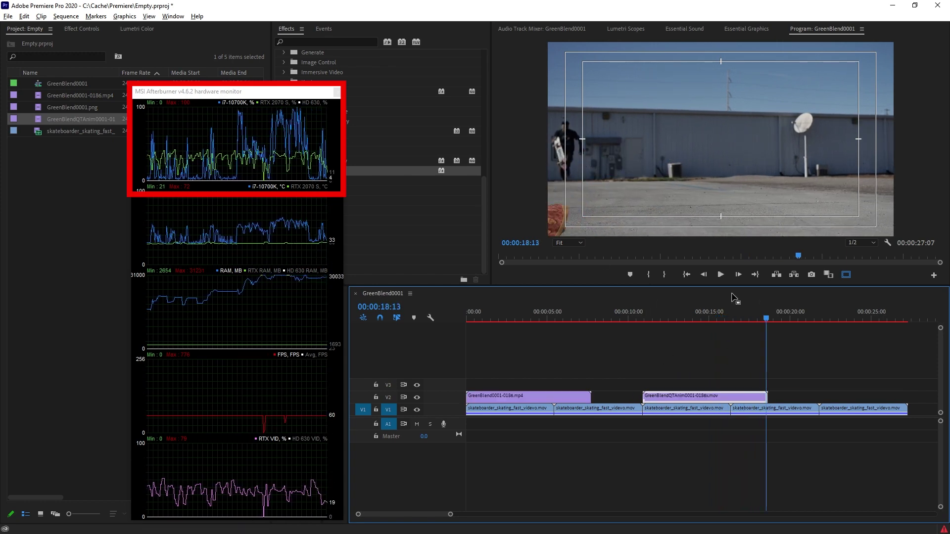
pyautogui.click(861, 243)
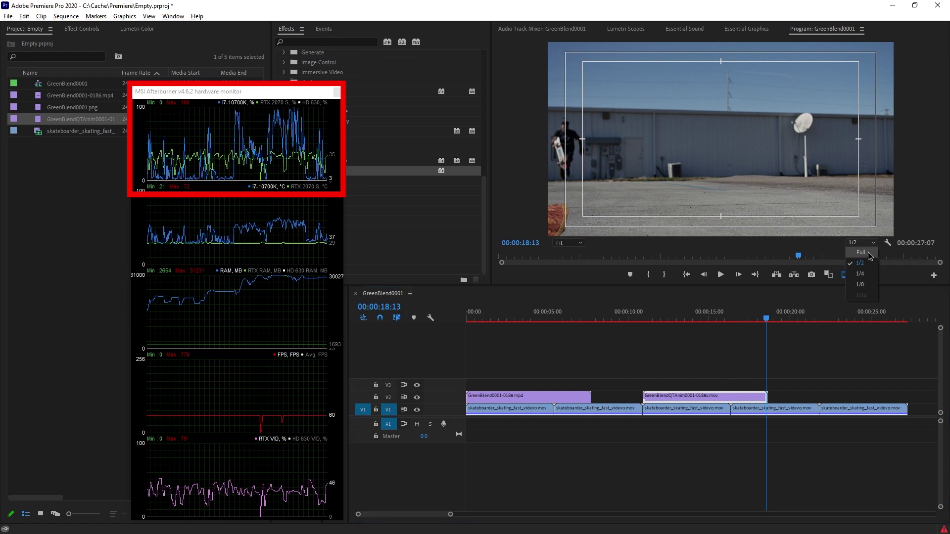
pyautogui.click(864, 254)
# Step: Play the comparison from the start, then park the playhead around 10:14
pyautogui.click(663, 365)
pyautogui.press('Home')
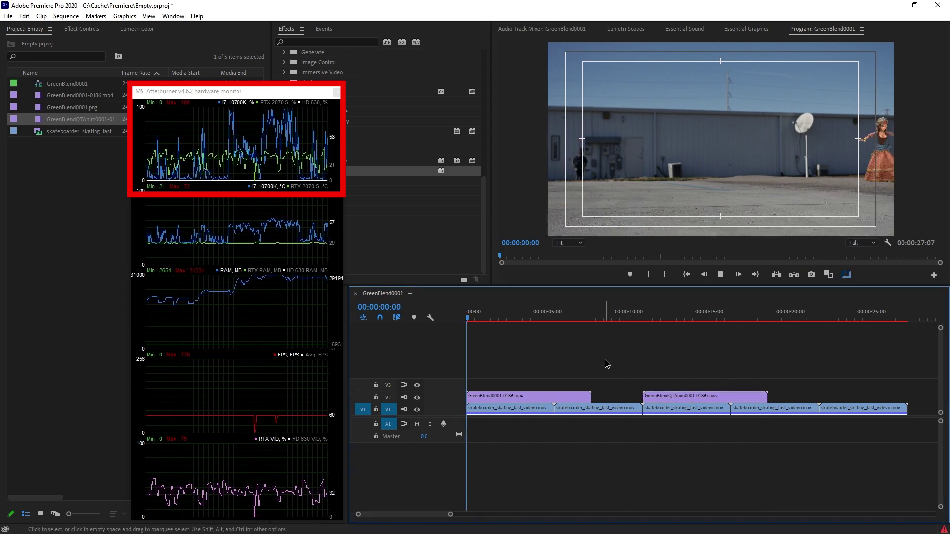
pyautogui.press('space')
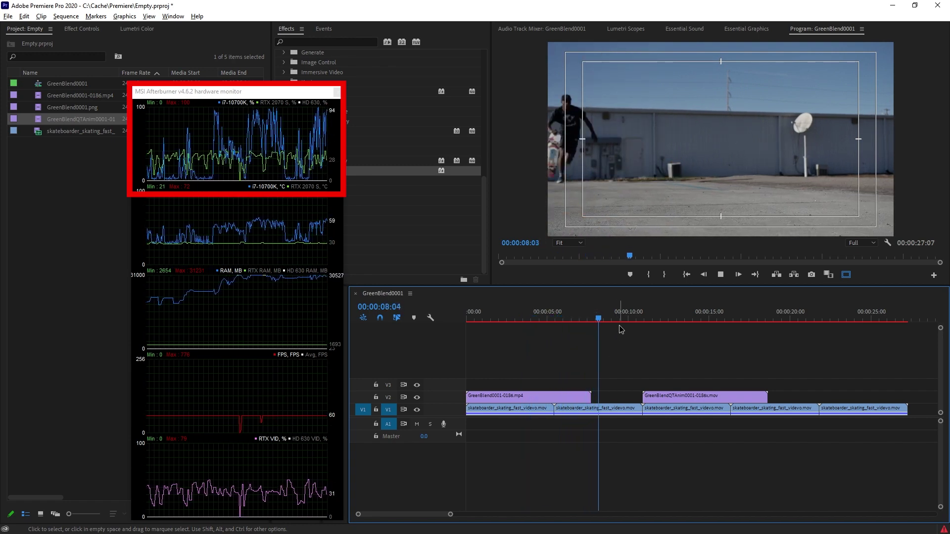
pyautogui.press('space')
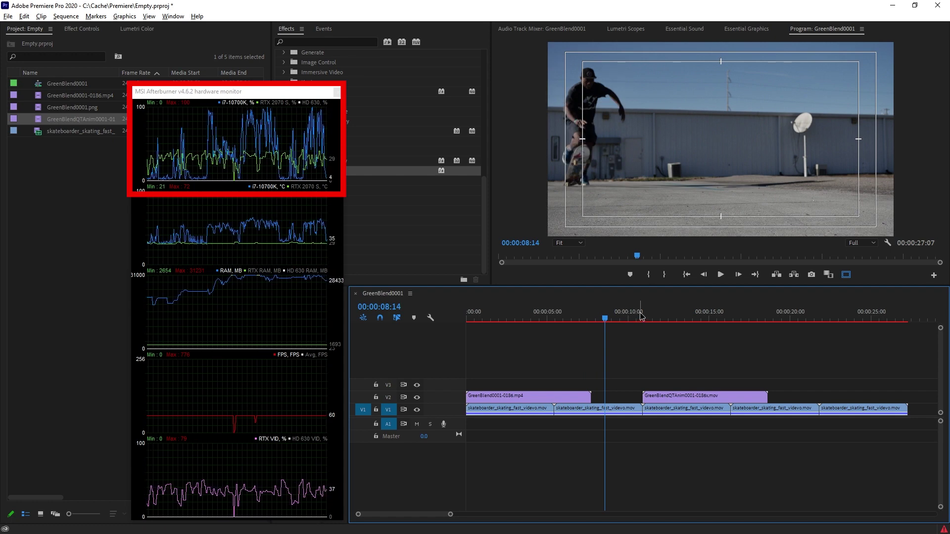
pyautogui.click(640, 317)
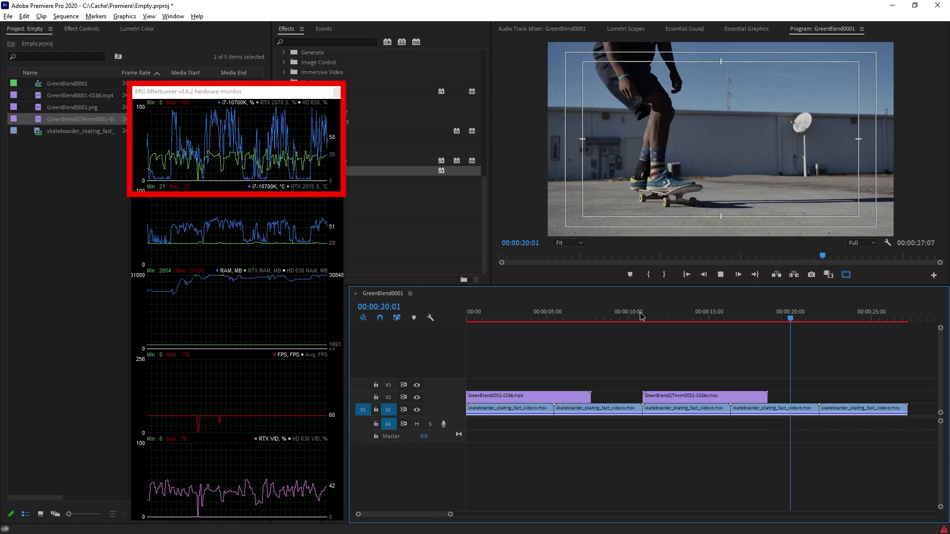
pyautogui.click(639, 317)
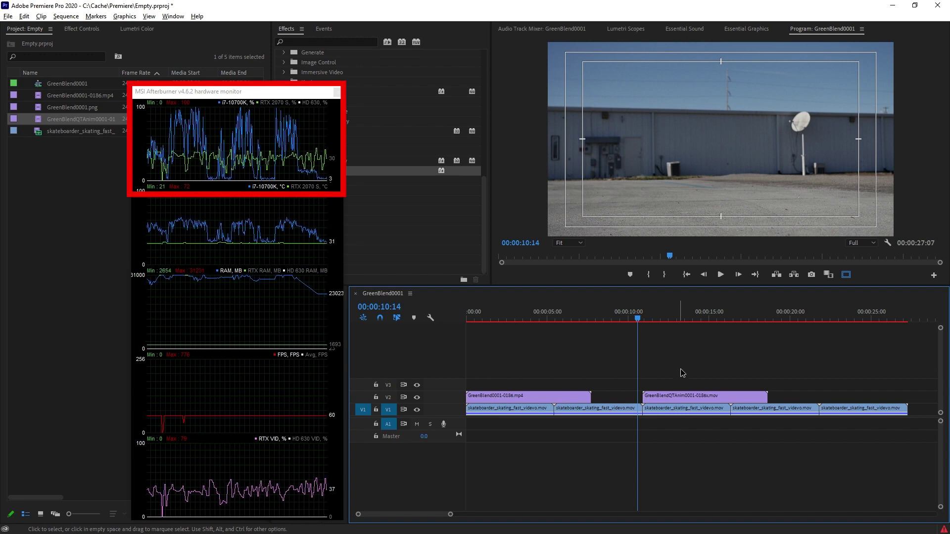
# Step: Delete the QT Animation overlay and later skate clips after the playhead, returning to the sequence start
pyautogui.moveTo(709, 367); pyautogui.dragTo(868, 429)
pyautogui.press('Delete')
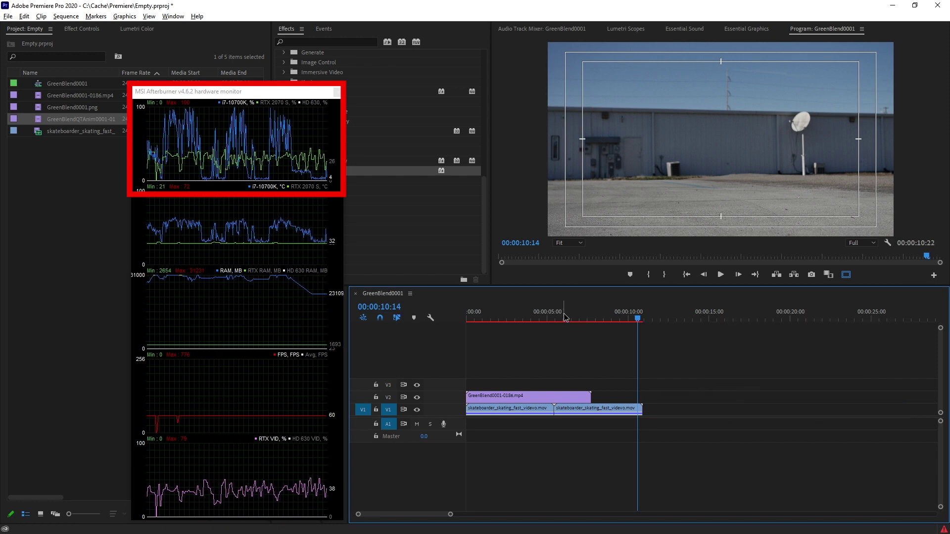
pyautogui.press('Home')
# Step: Compare the GreenBlend mp4 against the 377 MB QT Animation .mov, then play the keyed animation in Blender
pyautogui.hotkey('alt', 'Tab')
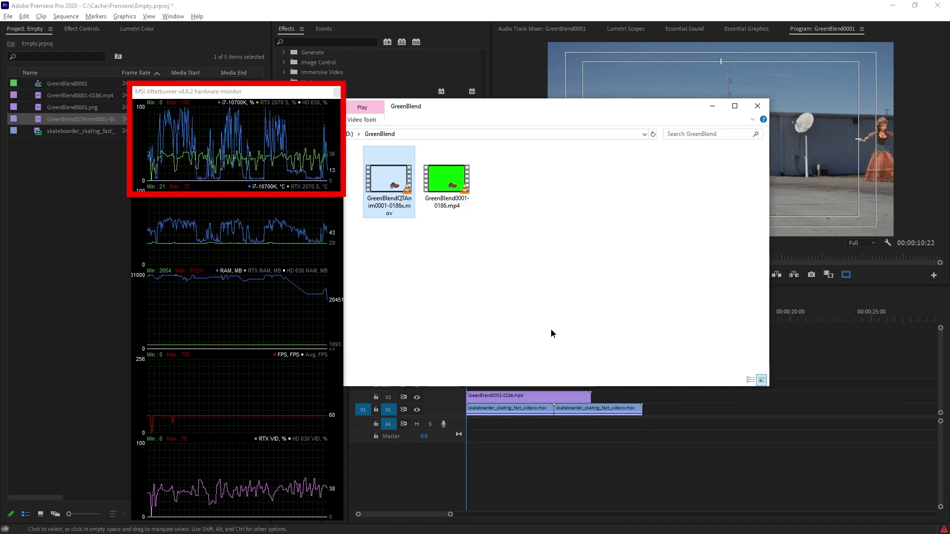
pyautogui.click(449, 194)
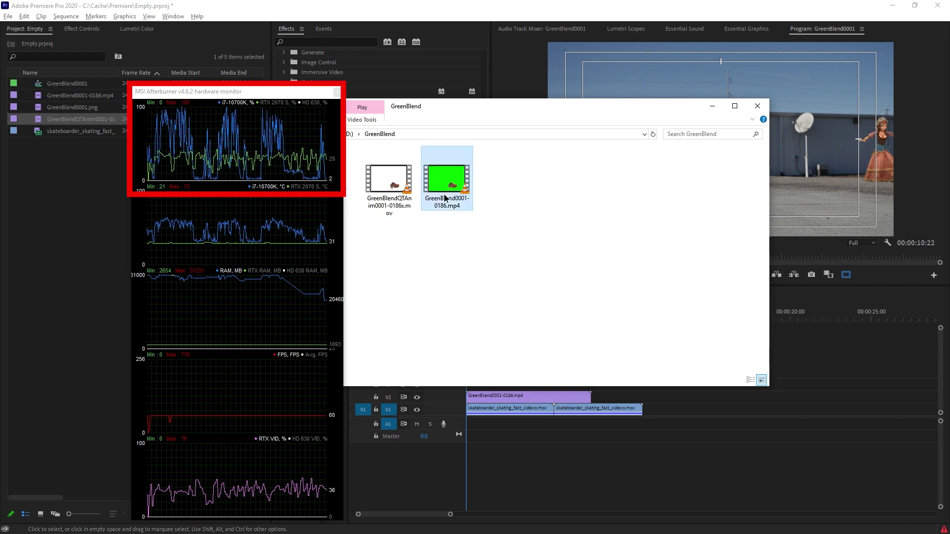
pyautogui.moveTo(424, 106); pyautogui.dragTo(563, 122)
pyautogui.click(525, 206)
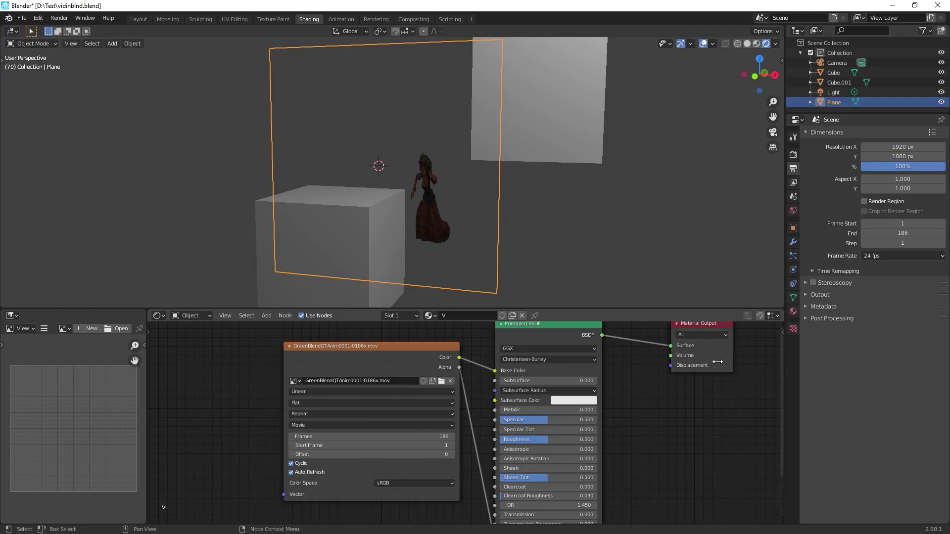
pyautogui.moveTo(669, 425); pyautogui.dragTo(669, 385, button='middle')
pyautogui.press('space')
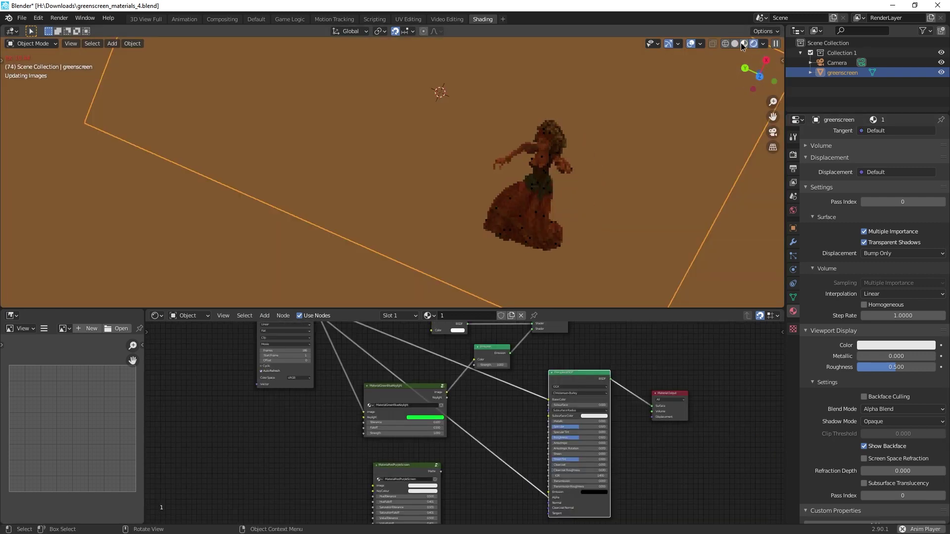
# Step: Change the viewport shading, stop playback at frame 115, and zoom in on the keyed character
pyautogui.click(747, 44)
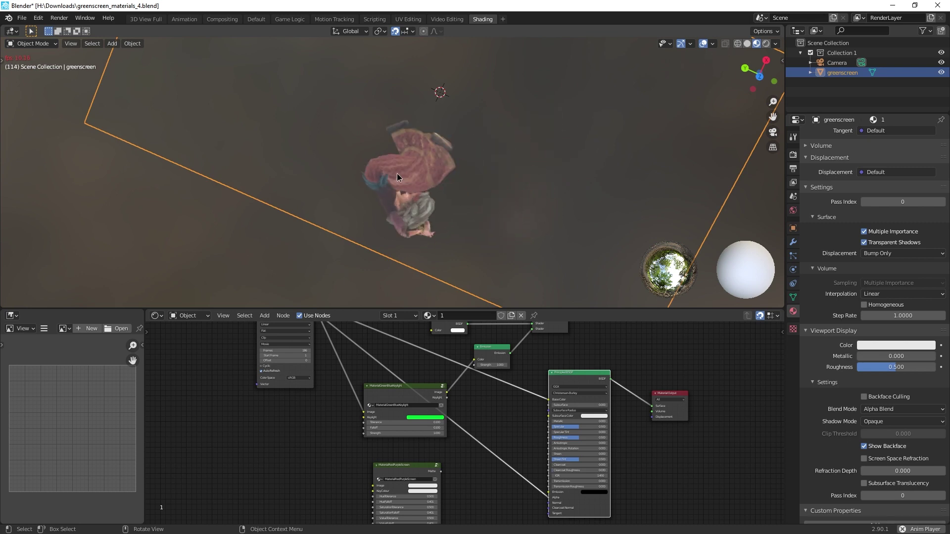
pyautogui.press('space')
pyautogui.scroll(6, 396, 173)
pyautogui.scroll(4, 397, 173)
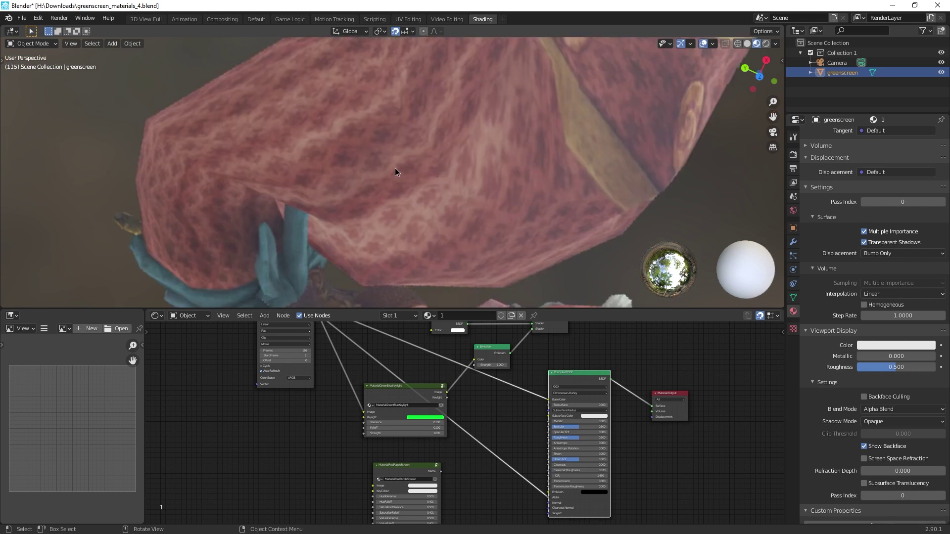
pyautogui.scroll(-4, 395, 168)
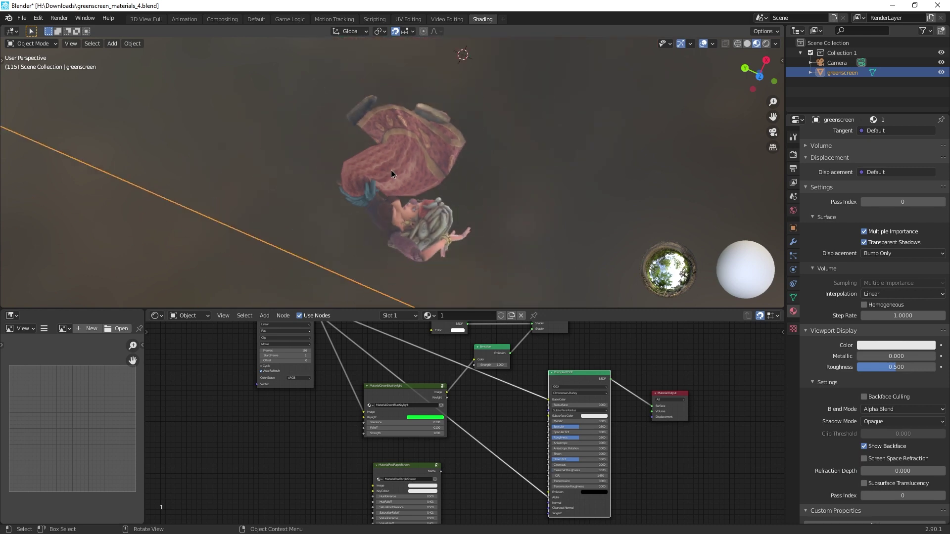